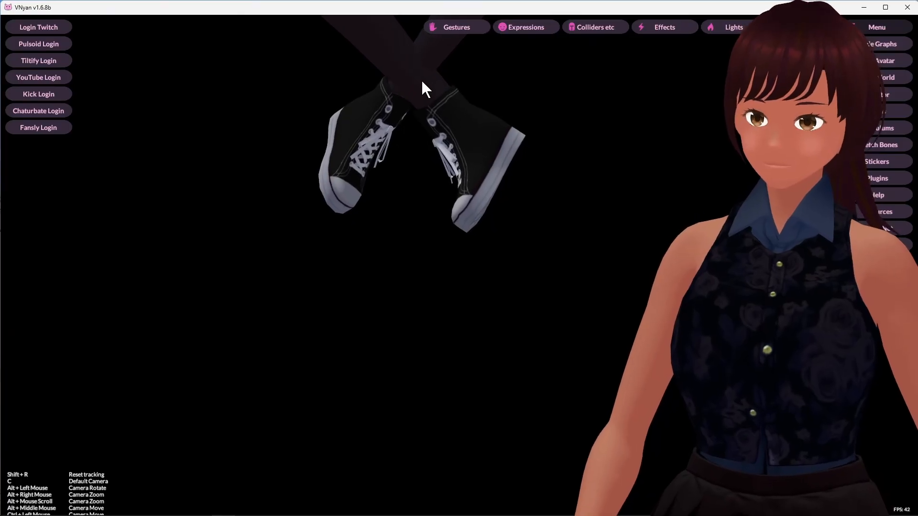
key("super")
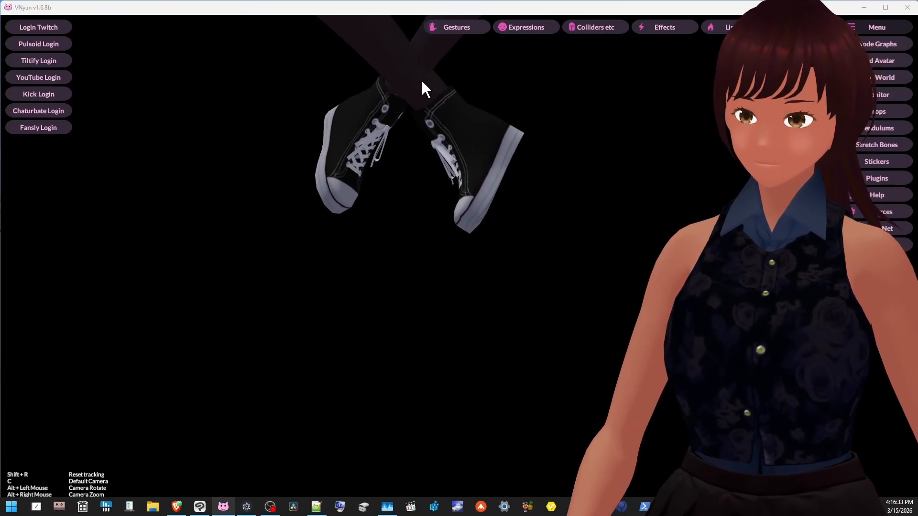
key("super")
middle_click_drag(417, 81, 410, 199, "alt")
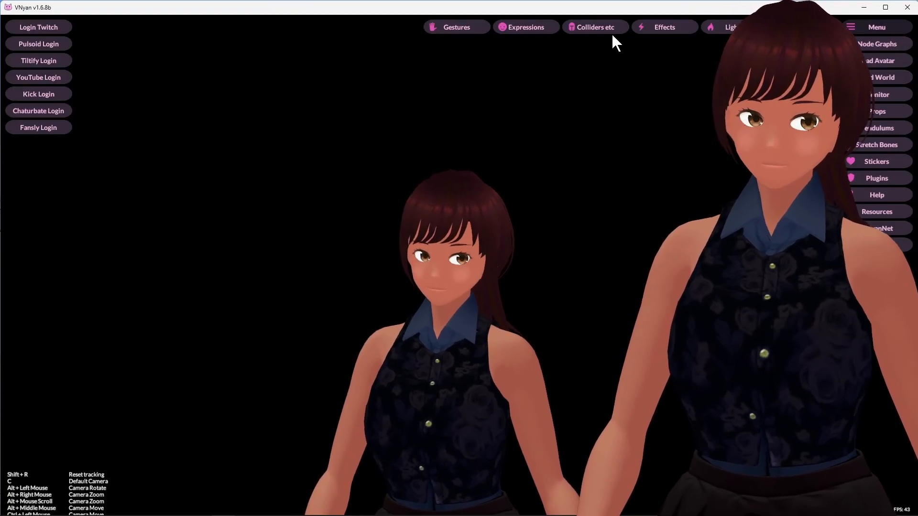
Open the Misc settings and choose camera slot 12. Cam 12 in the camera settings.
left_click(800, 28)
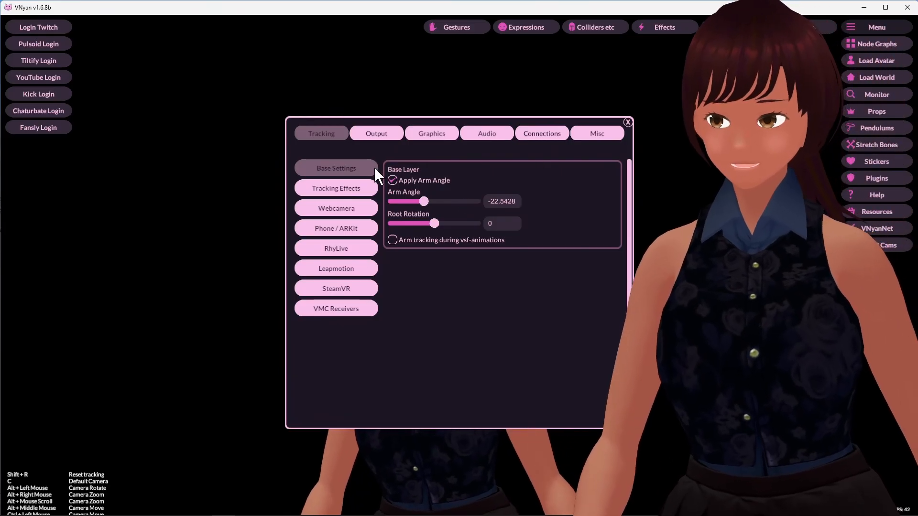
left_click(598, 134)
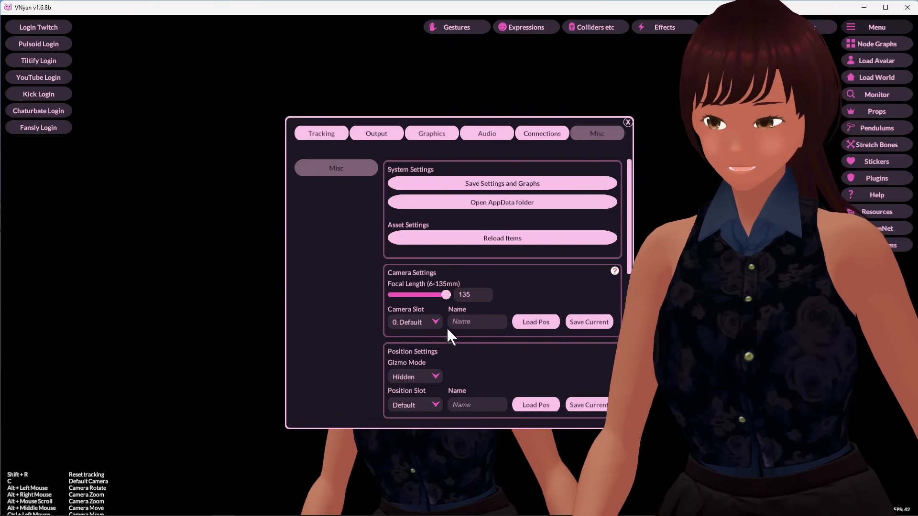
left_click(435, 319)
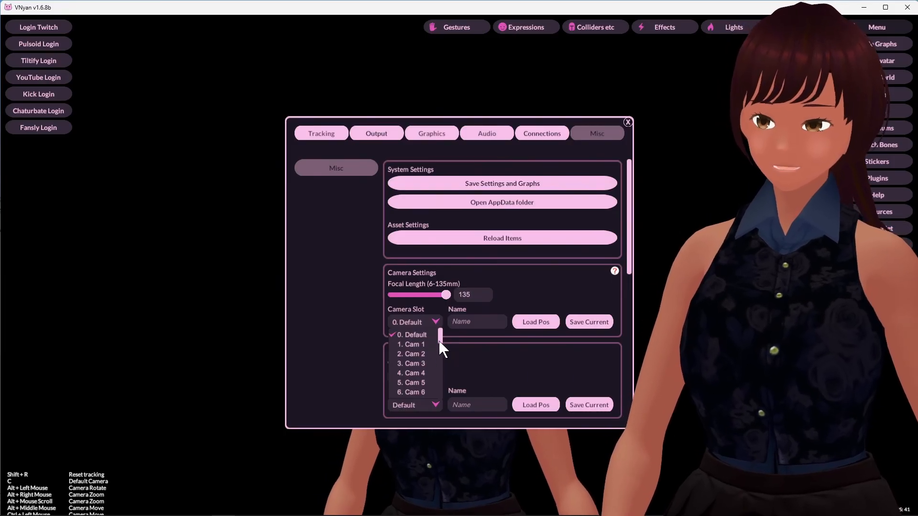
left_click_drag(439, 338, 445, 346)
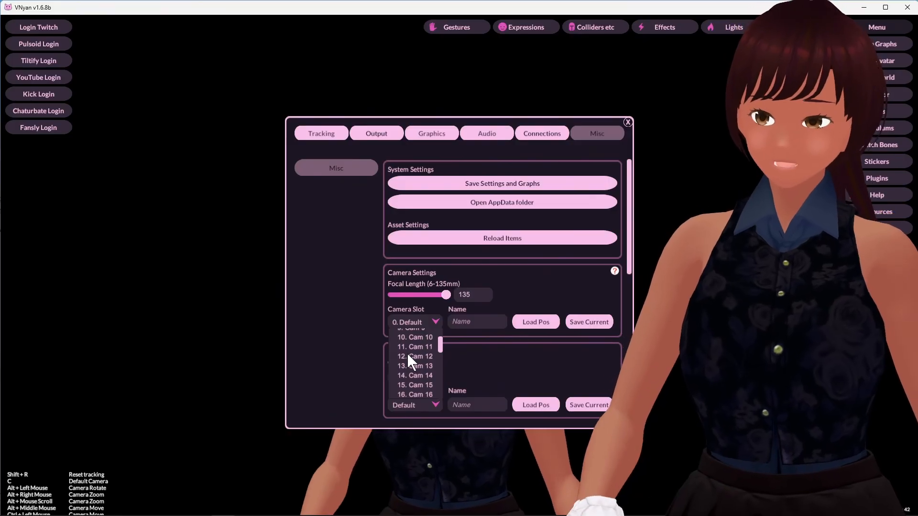
left_click(414, 352)
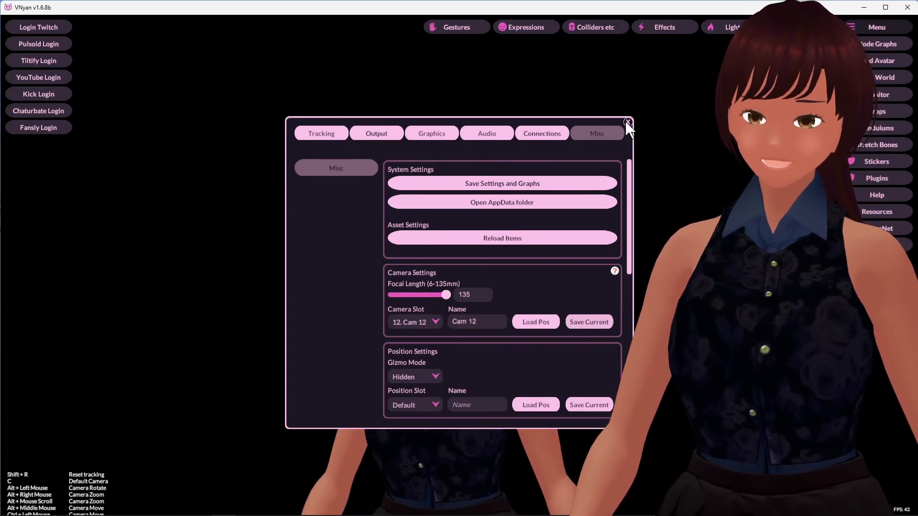
left_click_drag(631, 118, 633, 118)
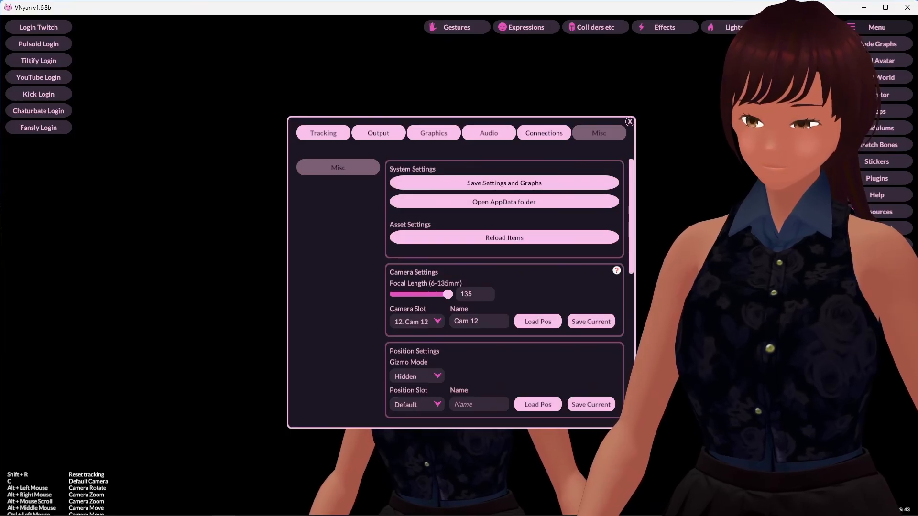
Switch to settings.json in Notepad++, maximize the editor and browse the file from the top.
left_click_drag(917, 197, 290, 30)
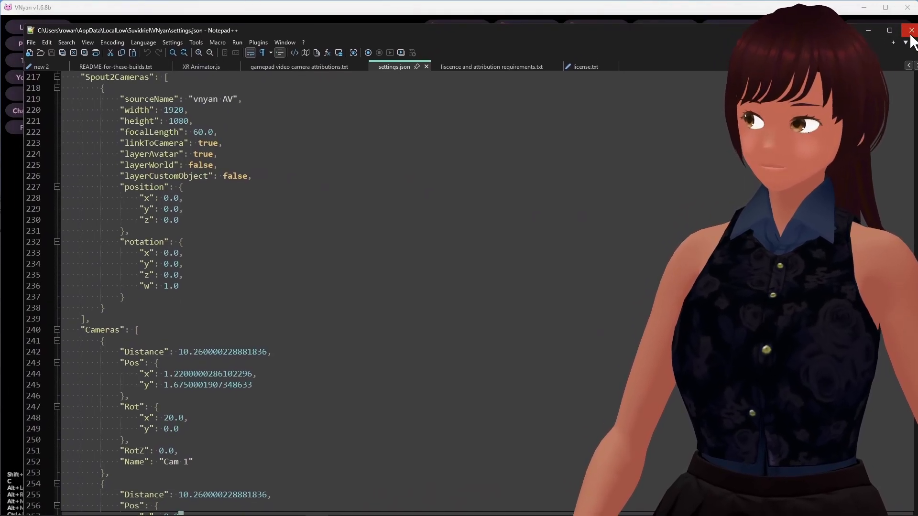
left_click(891, 31)
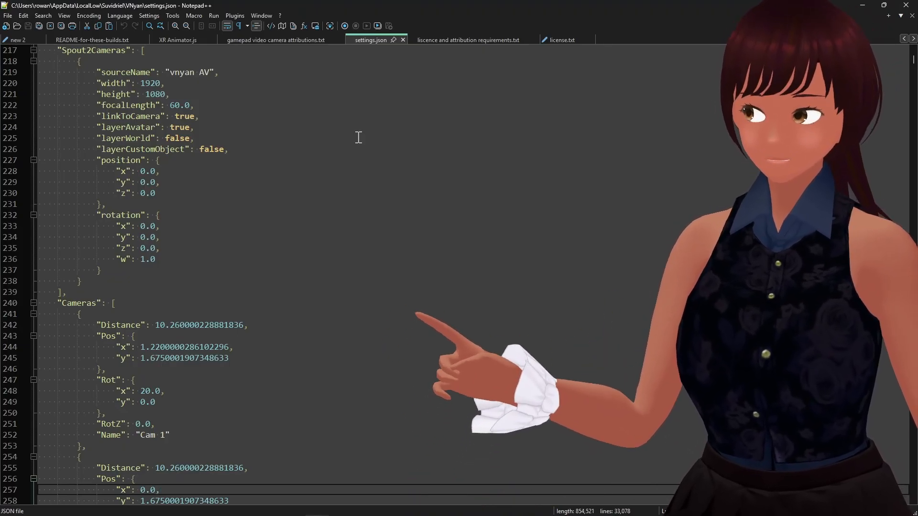
left_click(205, 114)
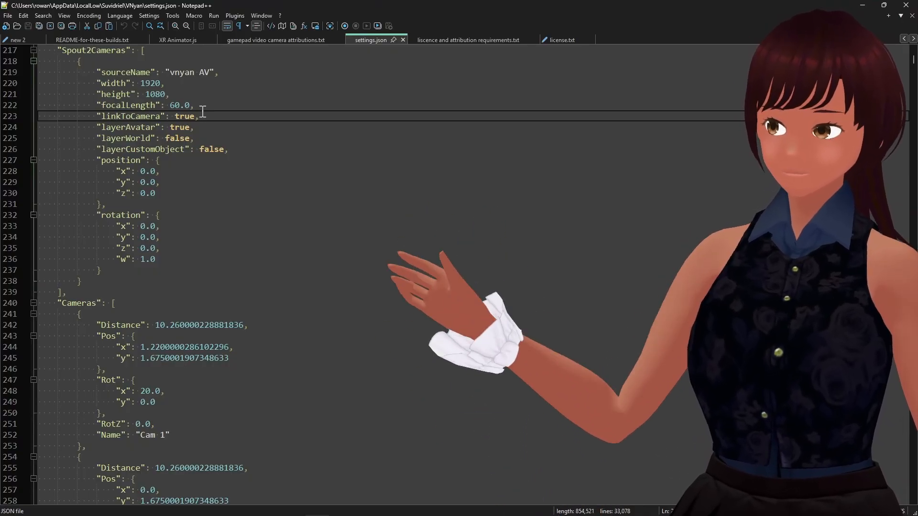
left_click(261, 128)
scroll(143, 123, "up", 7)
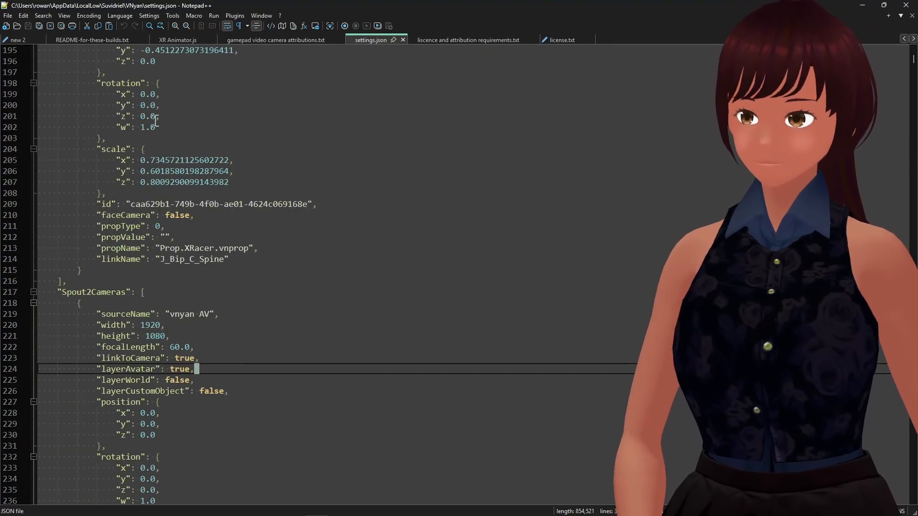
left_click_drag(913, 67, 914, 42)
left_click(112, 60)
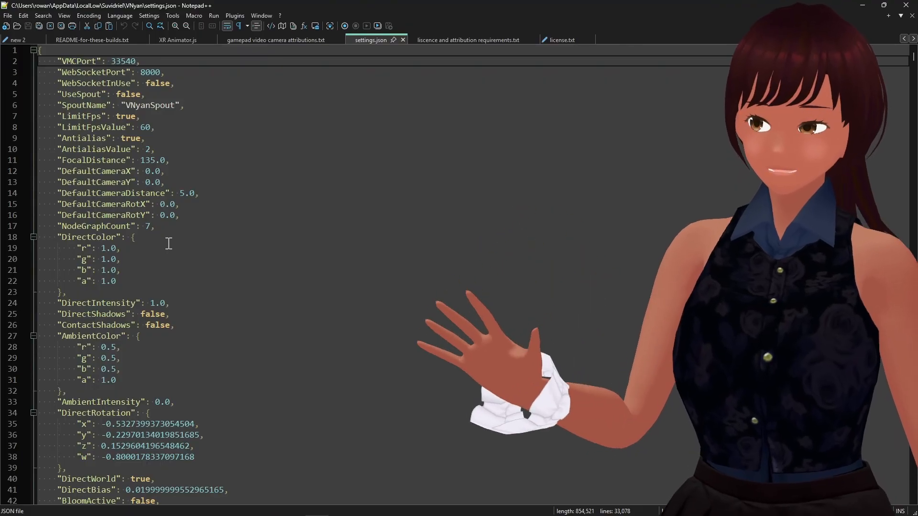
scroll(169, 246, "down", 3)
scroll(169, 244, "down", 4)
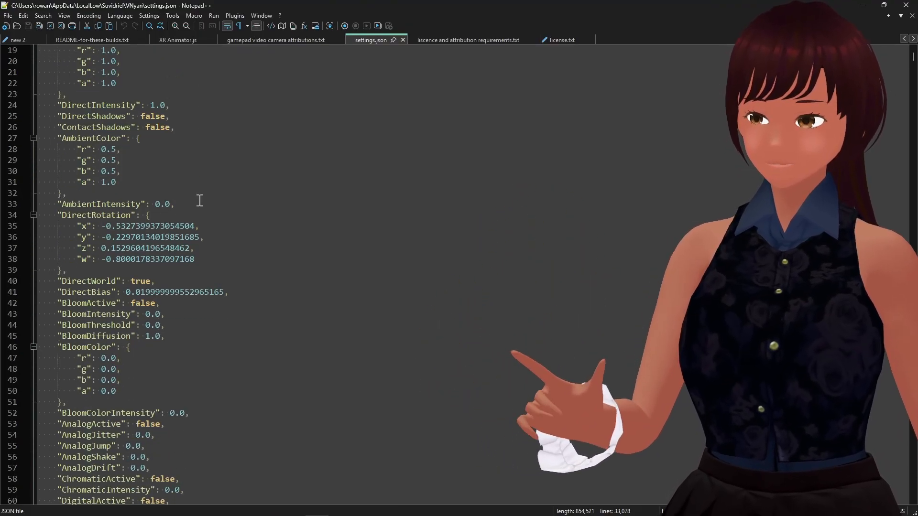
left_click(200, 200)
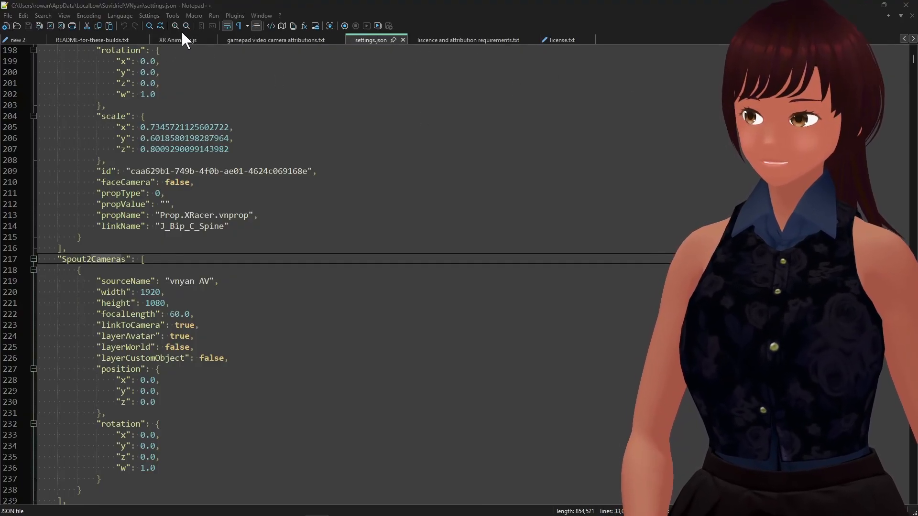
Search settings.json for camera to jump to the Cameras list.
key("ctrl+f")
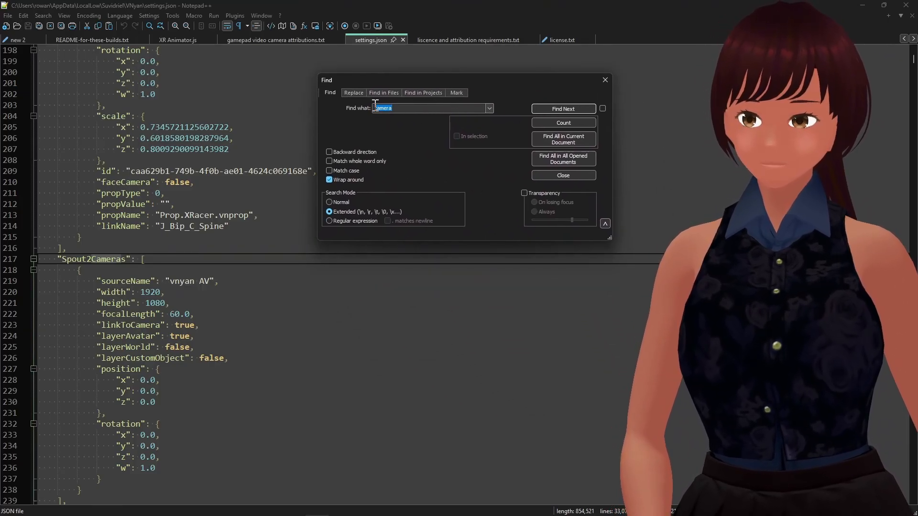
left_click(566, 106)
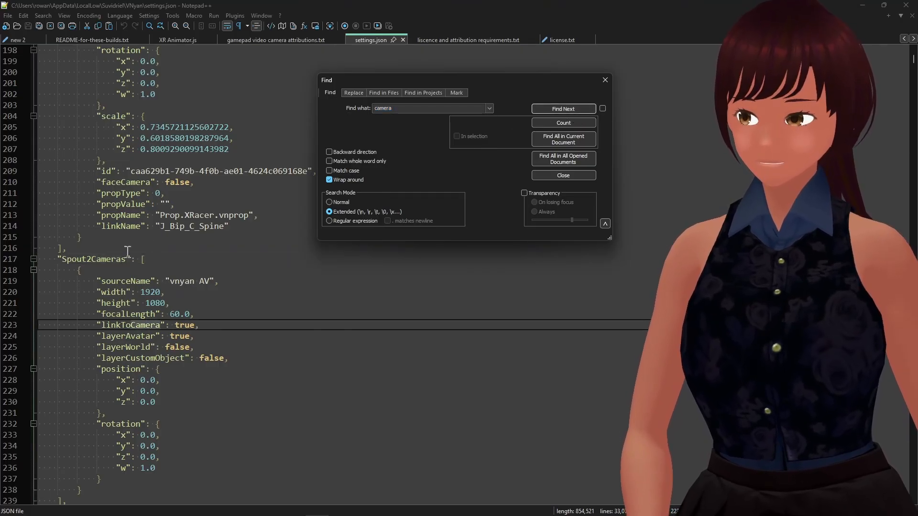
left_click(578, 105)
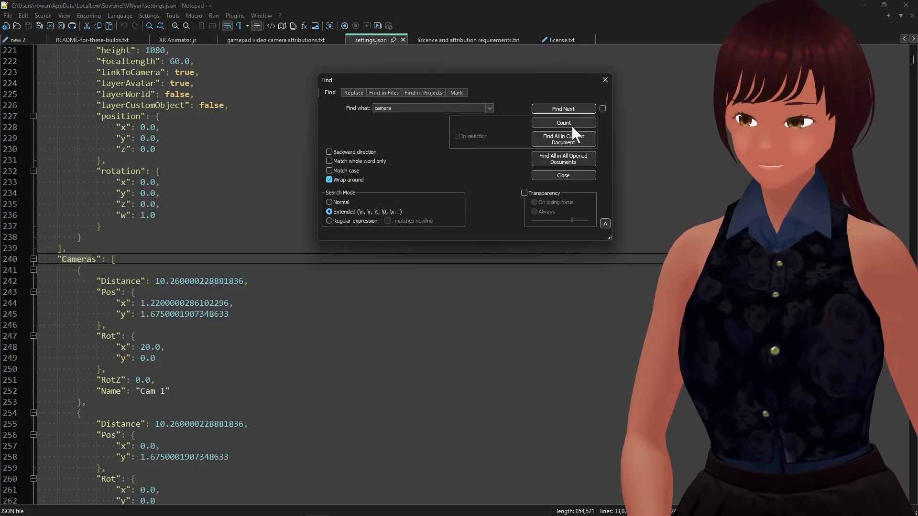
left_click(605, 80)
left_click(356, 324)
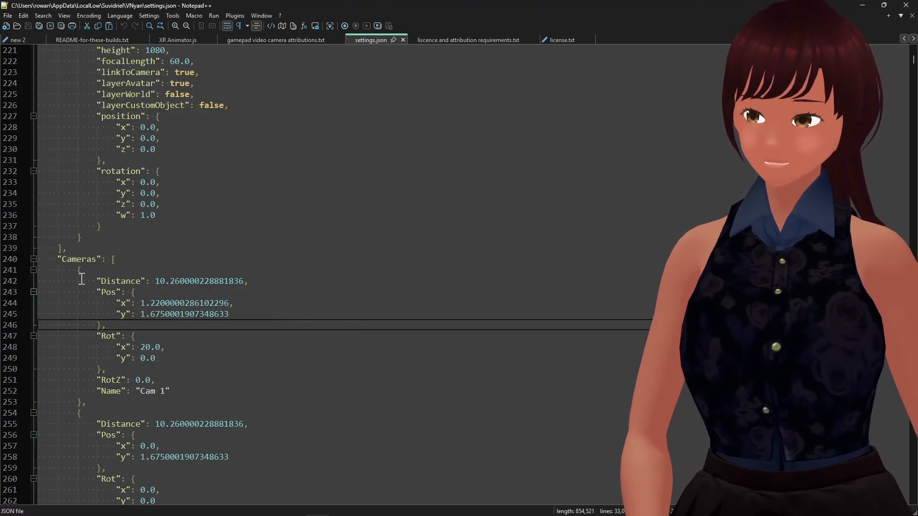
Examine the Cam 1 entry's Distance, Pos, Rot, RotZ and Name fields.
left_click_drag(90, 279, 182, 388)
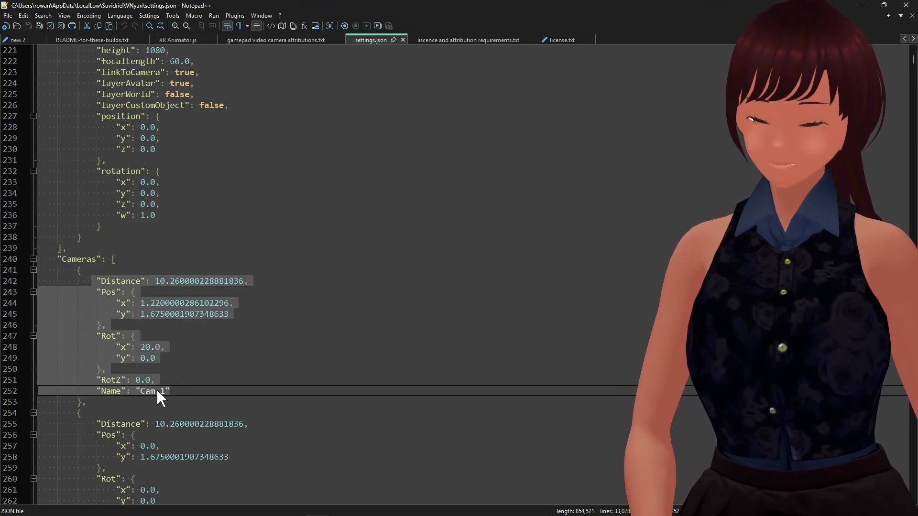
left_click(175, 381)
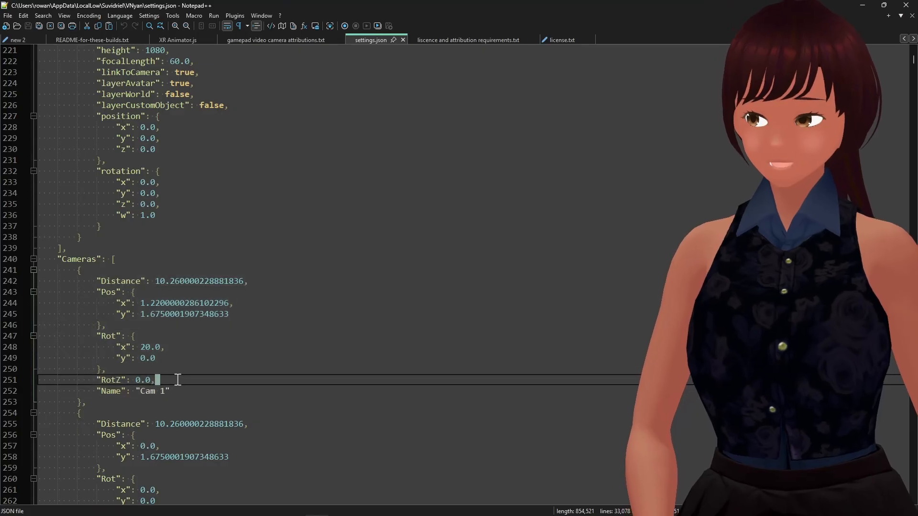
left_click_drag(174, 388, 47, 279)
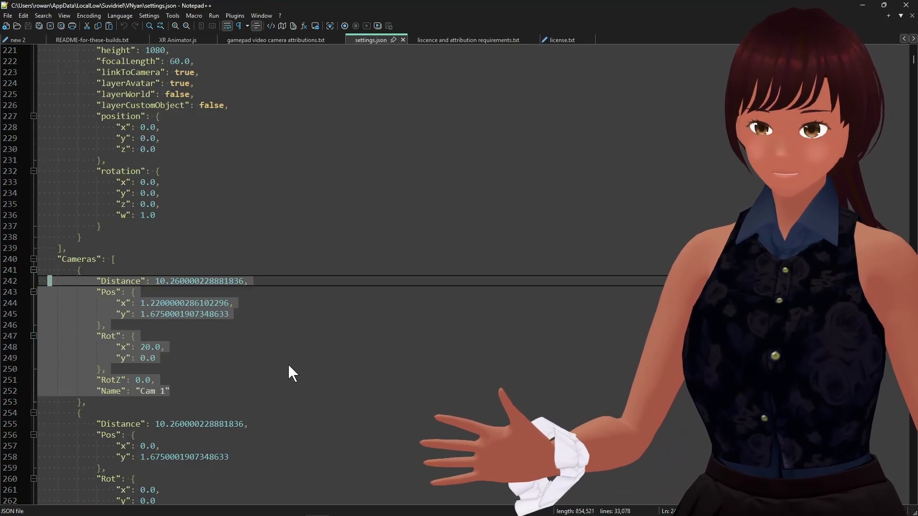
left_click(173, 303)
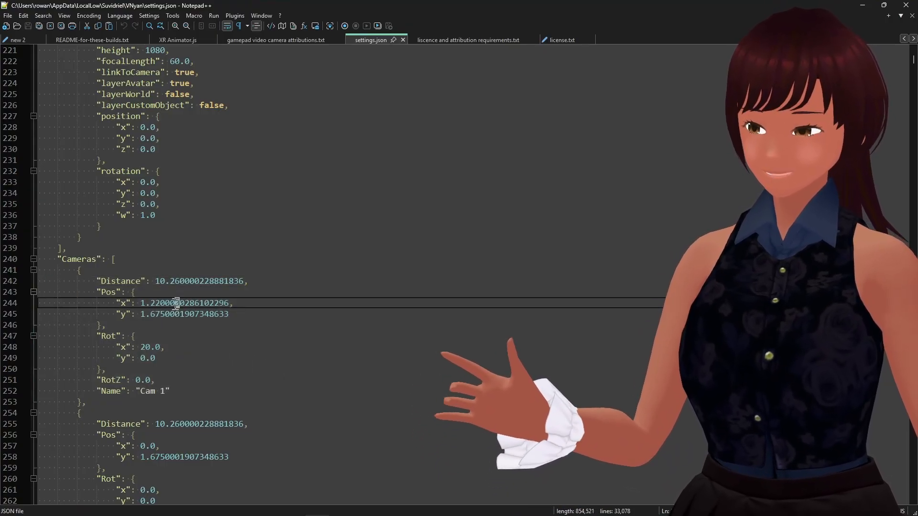
left_click(175, 324)
left_click(153, 314)
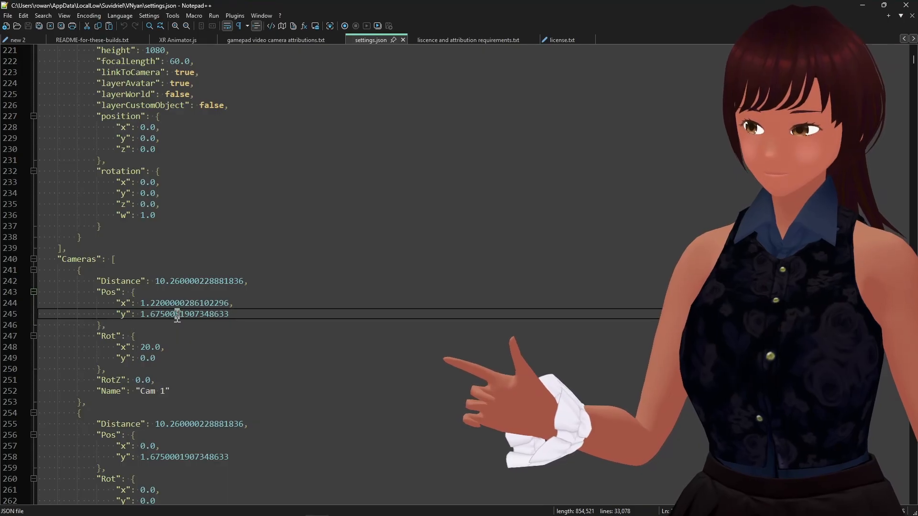
left_click(151, 346)
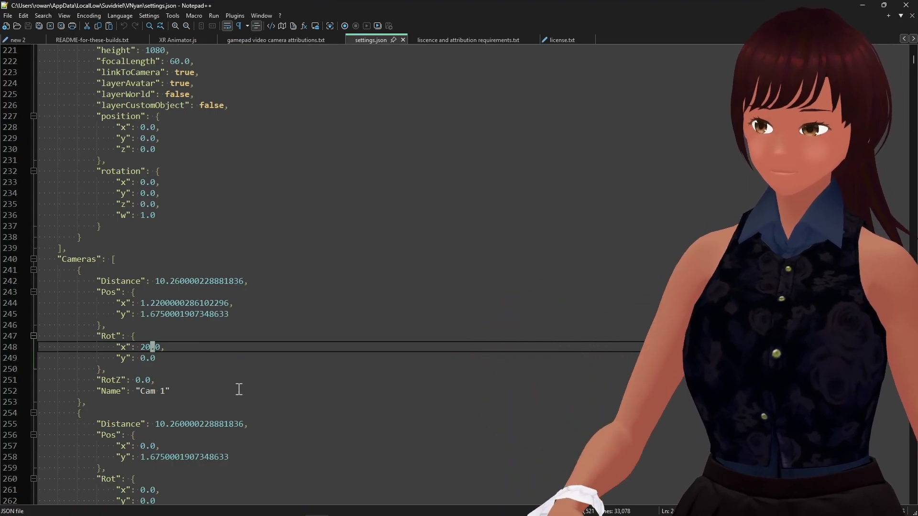
left_click(144, 379)
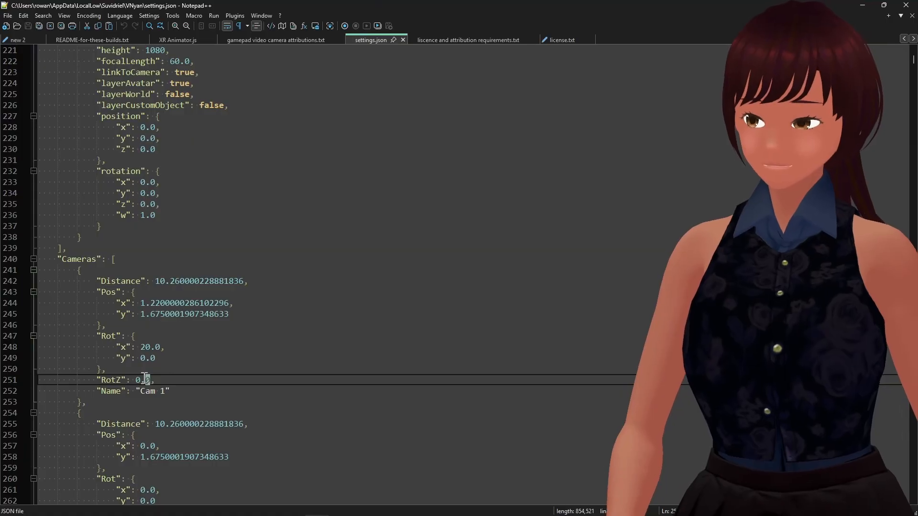
Scroll through the camera entries in the Cameras list down past Cam 12.
scroll(462, 404, "down", 2)
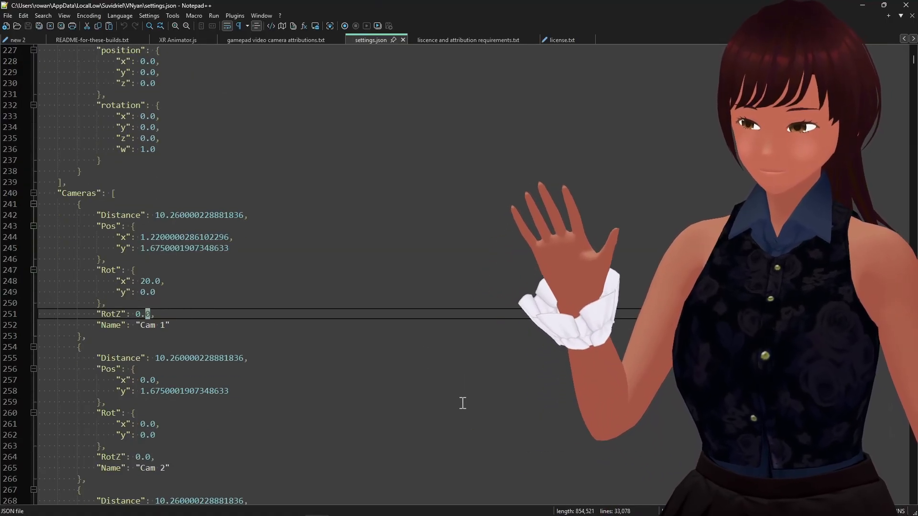
scroll(462, 404, "down", 2)
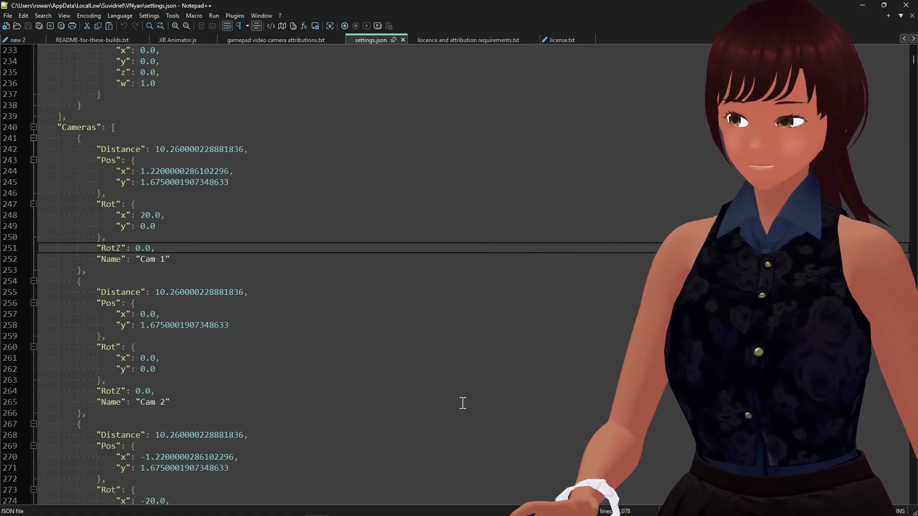
scroll(461, 402, "down", 3)
scroll(460, 402, "down", 1)
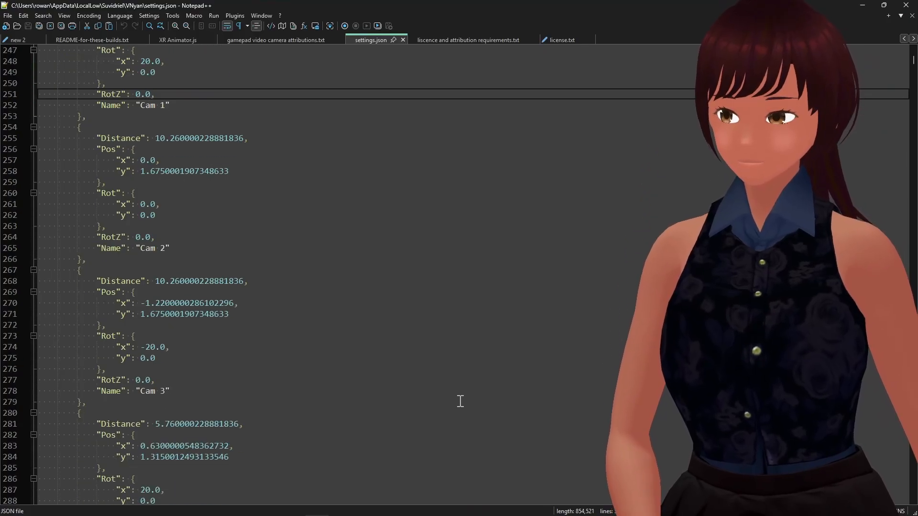
scroll(459, 401, "down", 8)
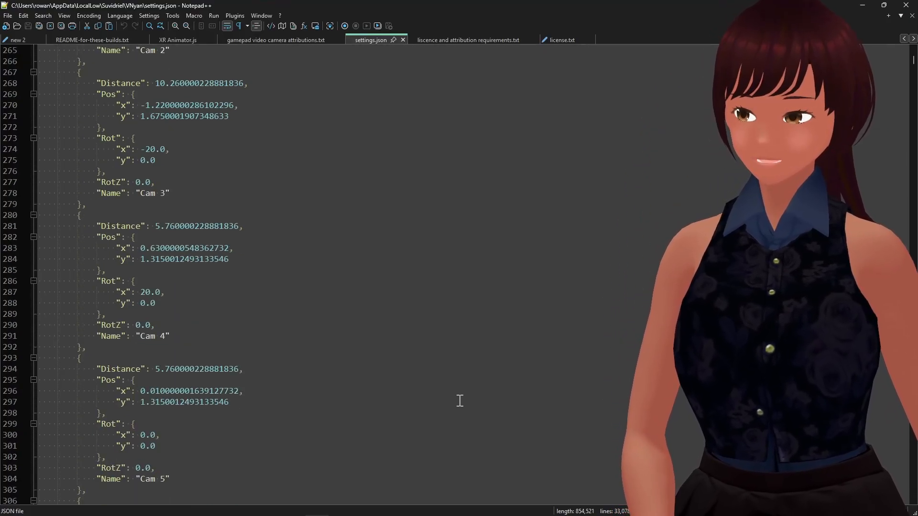
scroll(459, 401, "down", 3)
scroll(460, 400, "down", 4)
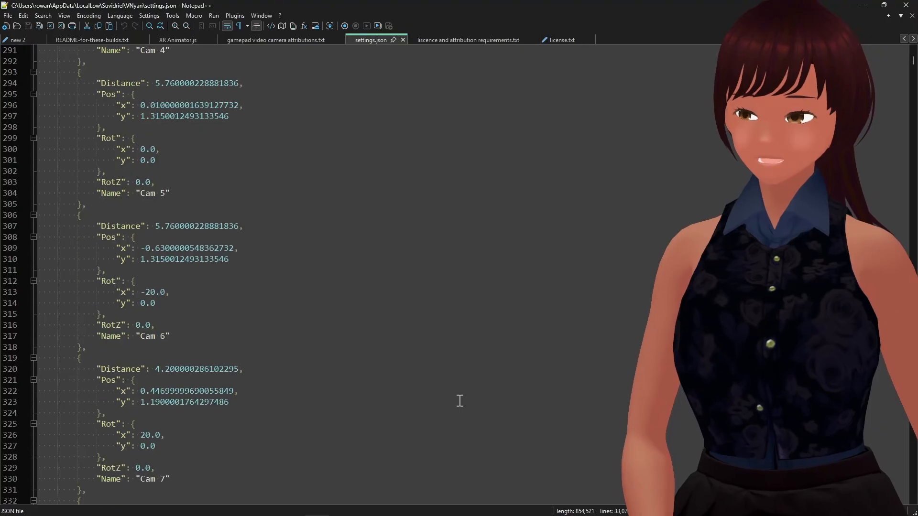
scroll(459, 401, "down", 8)
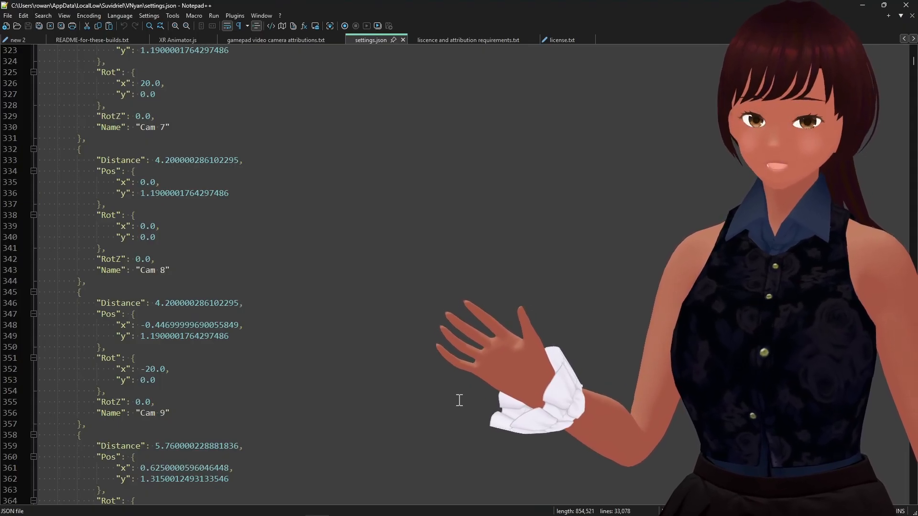
scroll(459, 401, "down", 2)
scroll(459, 401, "down", 10)
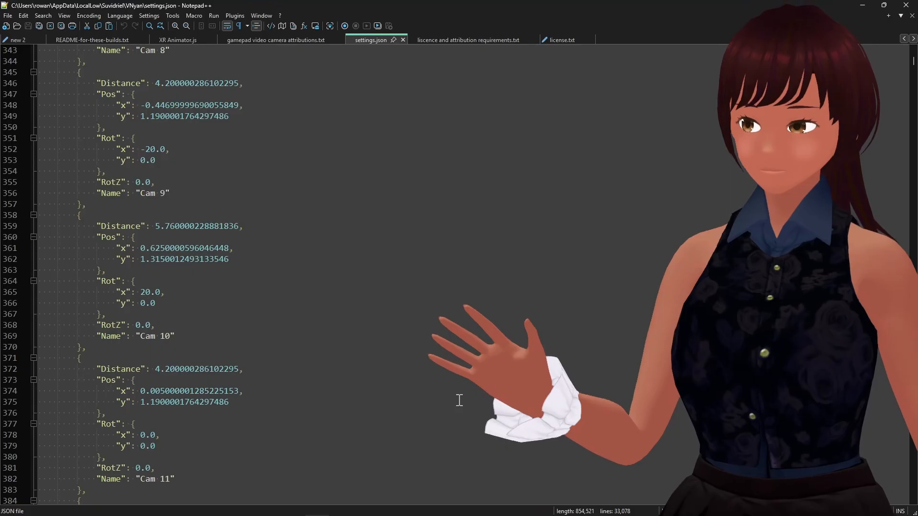
scroll(459, 401, "down", 11)
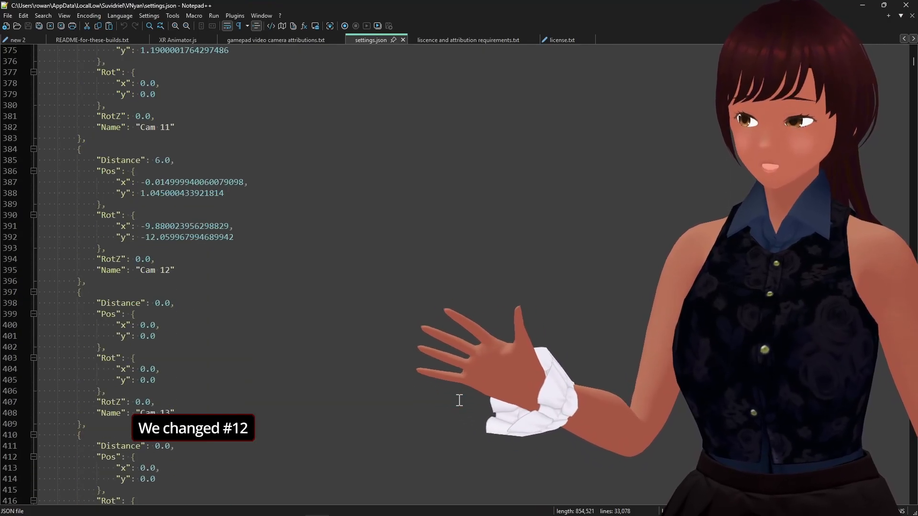
scroll(459, 401, "down", 11)
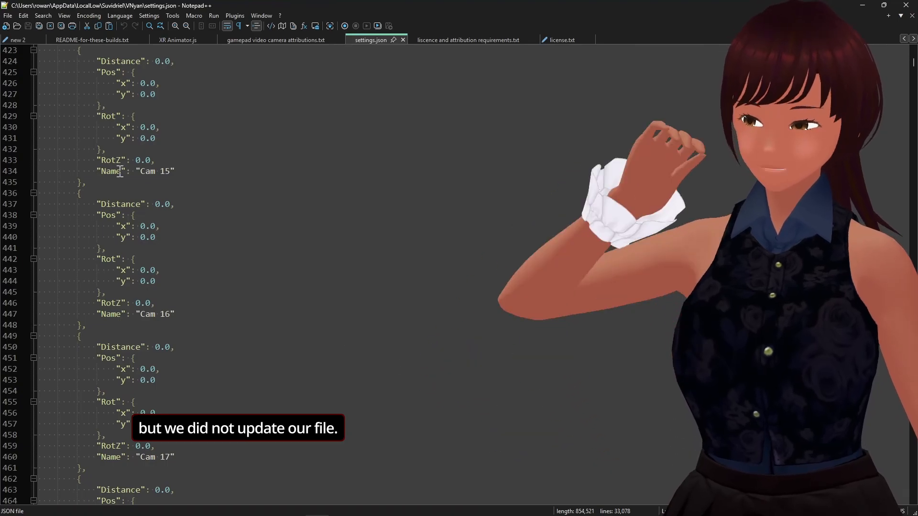
Copy the Pos y value from the Cam 11 entry in the Cameras list.
scroll(237, 172, "up", 1)
scroll(237, 171, "up", 6)
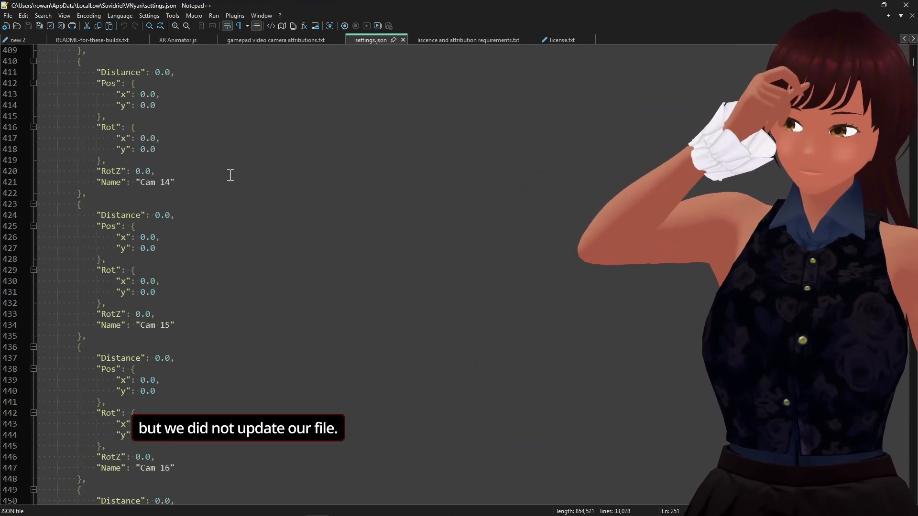
scroll(230, 176, "up", 7)
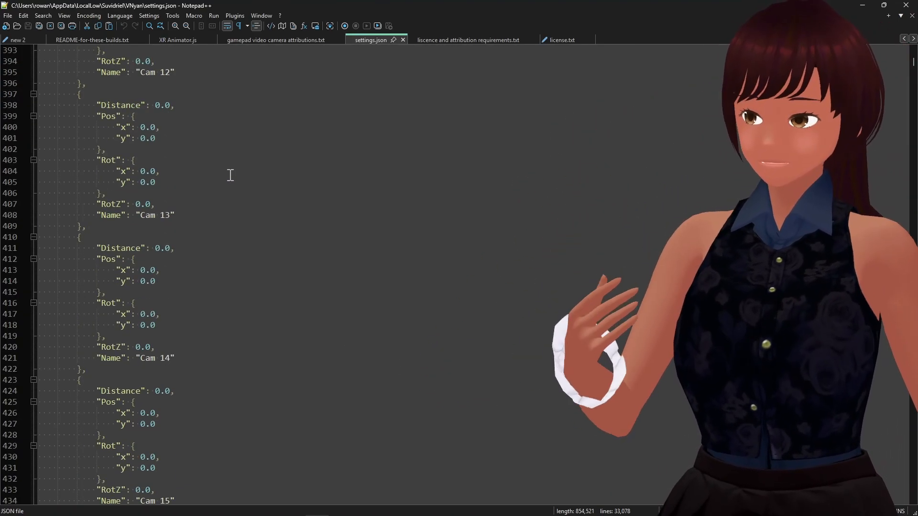
scroll(230, 176, "up", 6)
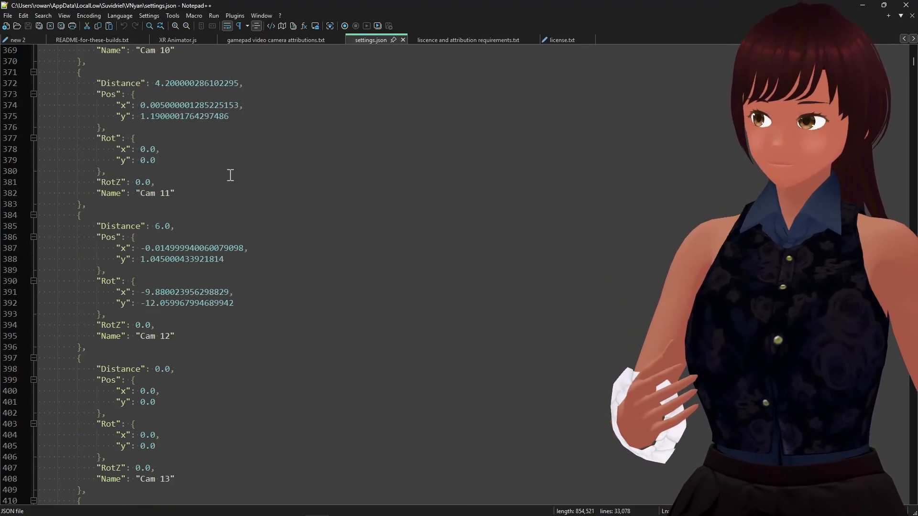
scroll(230, 176, "up", 1)
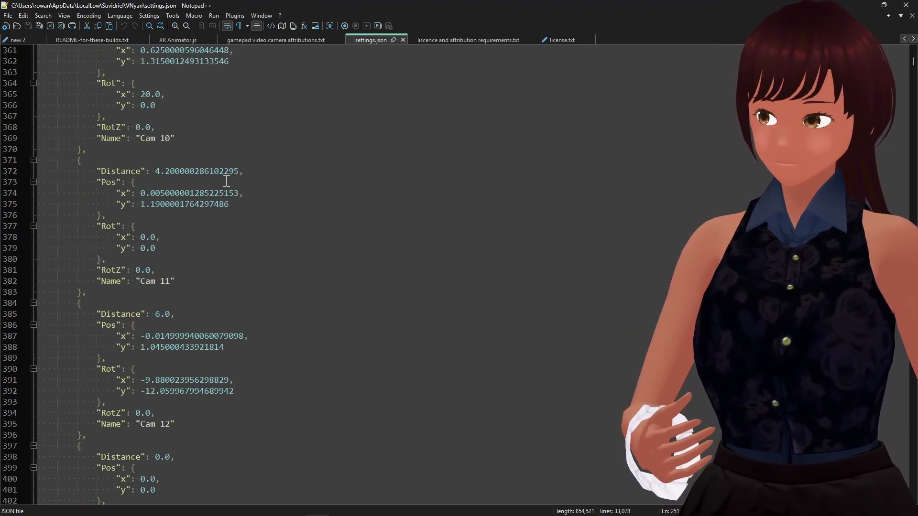
left_click(149, 193)
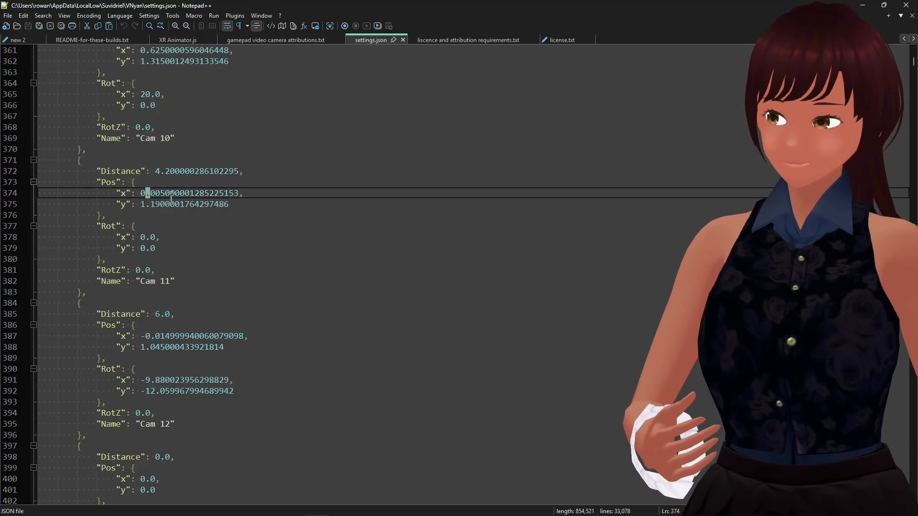
double_click(163, 204)
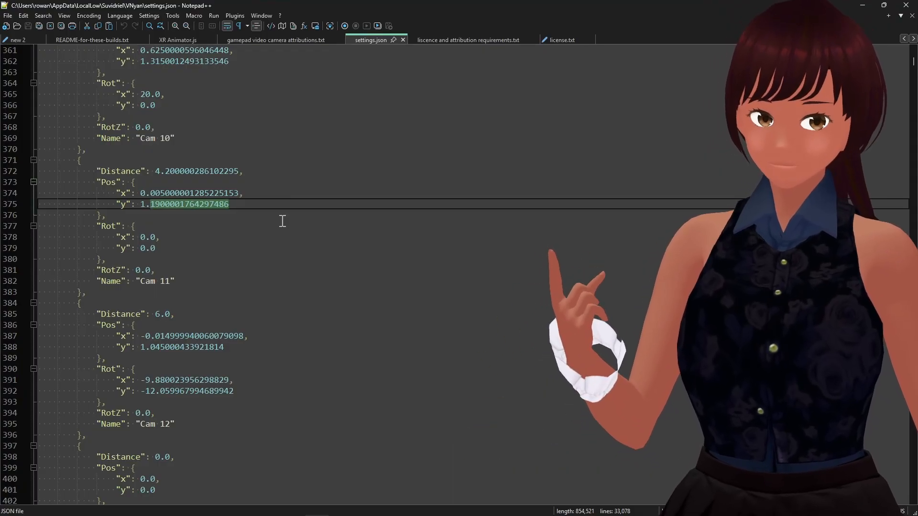
left_click(255, 227)
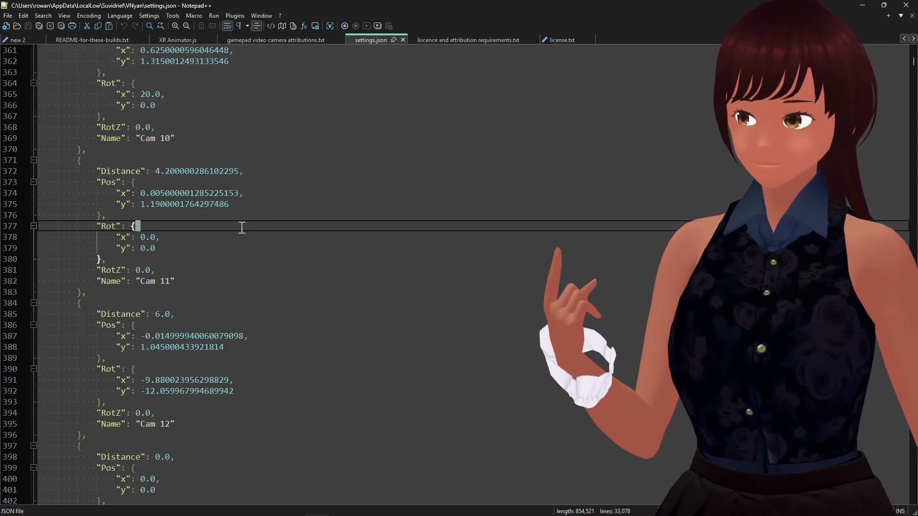
left_click(151, 204)
left_click_drag(186, 204, 236, 203)
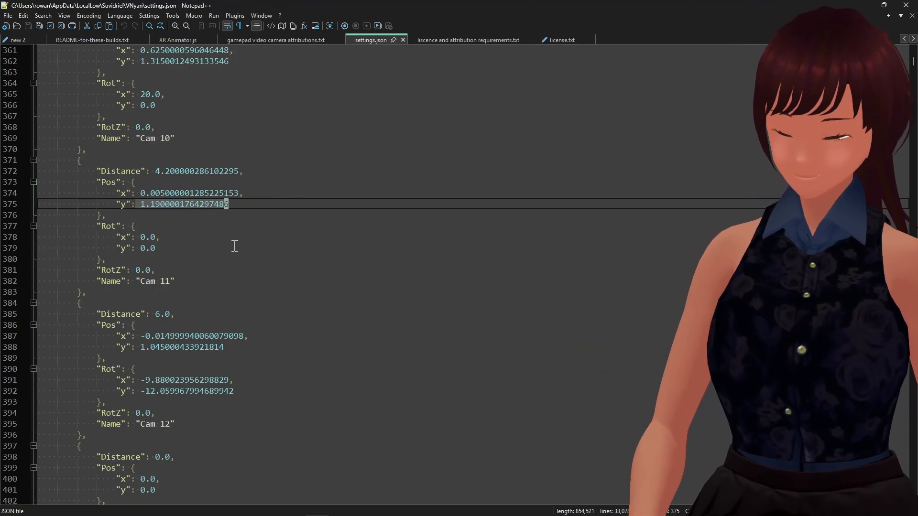
Paste the copied value 1.1900001764297486 over Cam 1's Pos y and save settings.json.
scroll(246, 233, "up", 12)
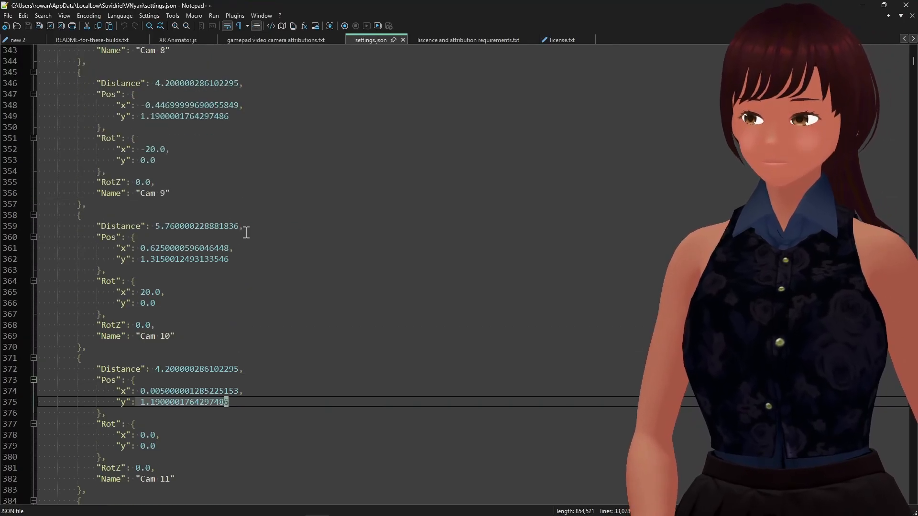
scroll(248, 228, "up", 3)
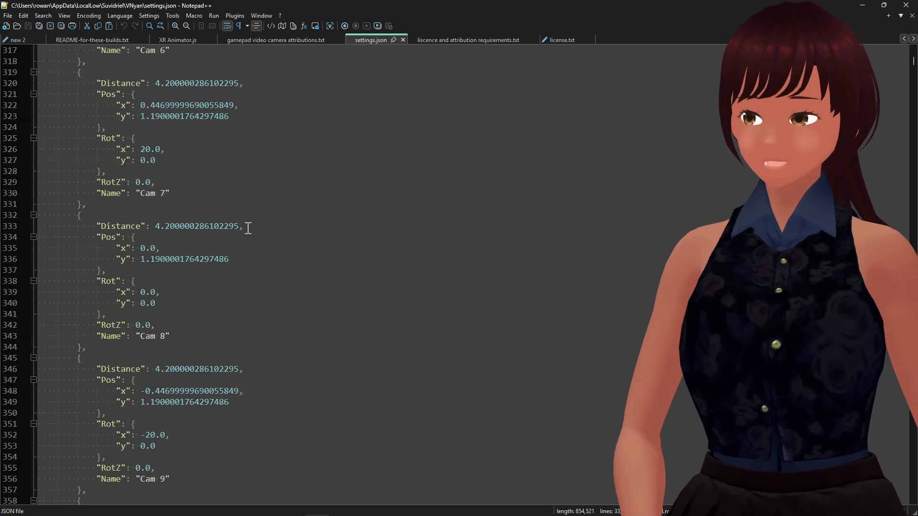
scroll(249, 228, "up", 11)
scroll(248, 228, "up", 11)
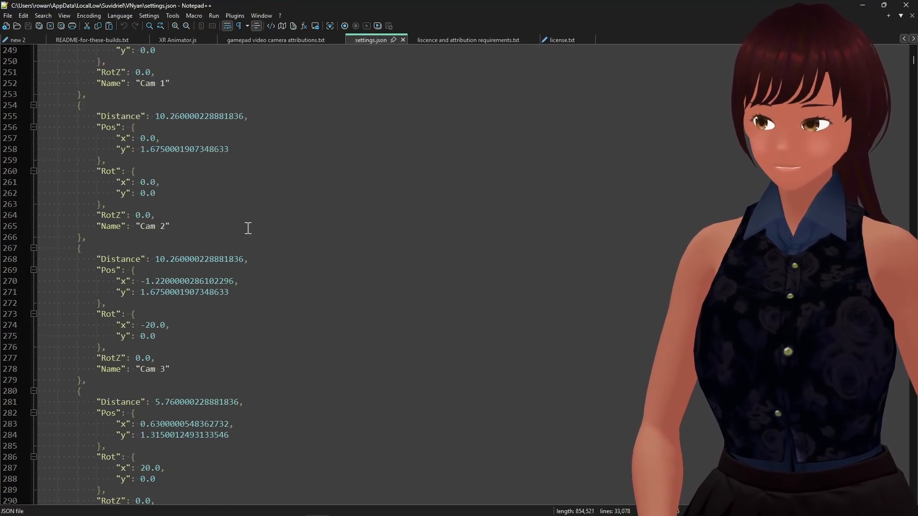
scroll(248, 228, "up", 2)
scroll(248, 228, "up", 1)
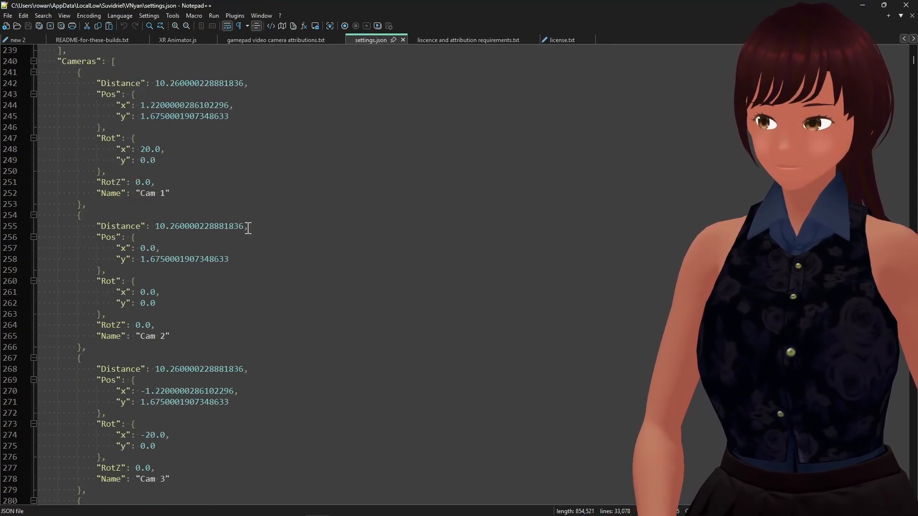
scroll(248, 228, "up", 2)
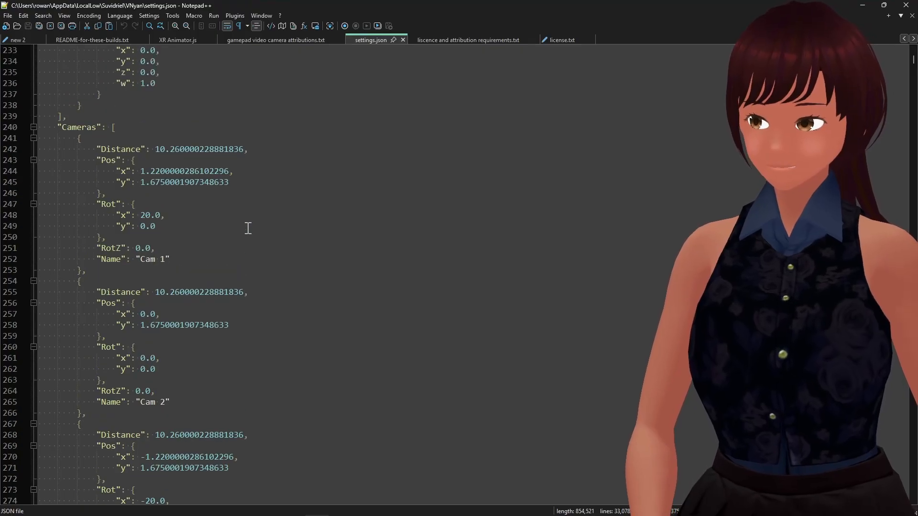
scroll(248, 228, "up", 1)
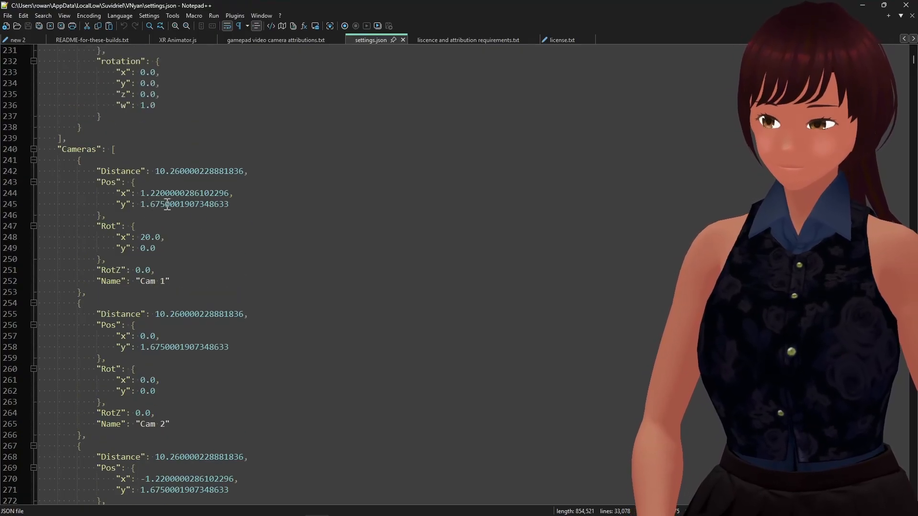
left_click_drag(141, 204, 162, 208)
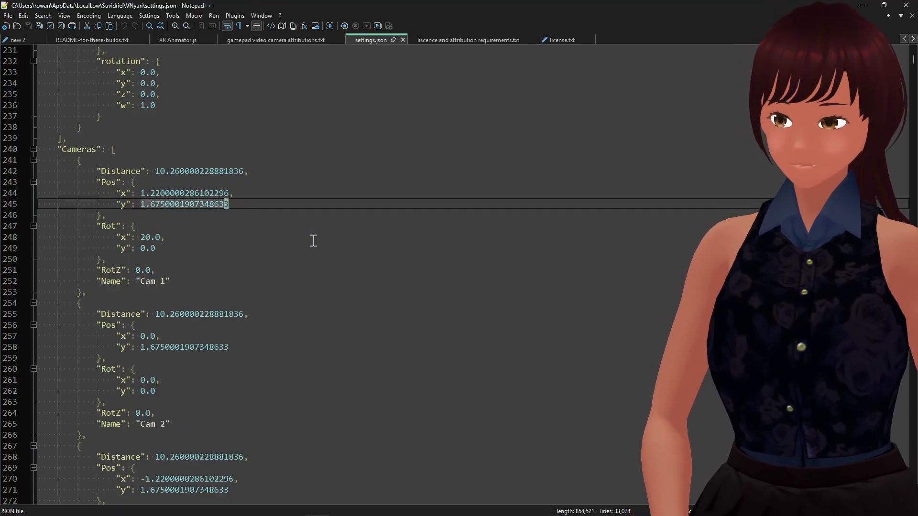
type("1.1900001764297486")
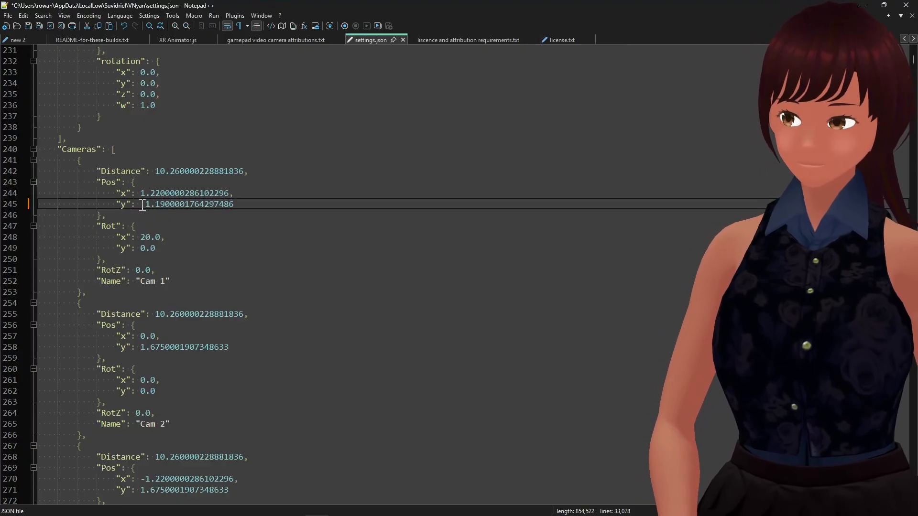
key("BackSpace")
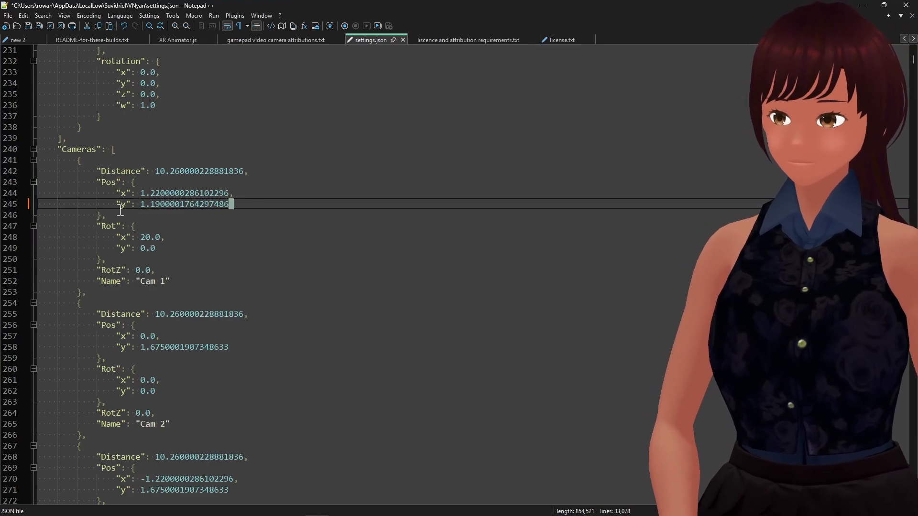
key("End")
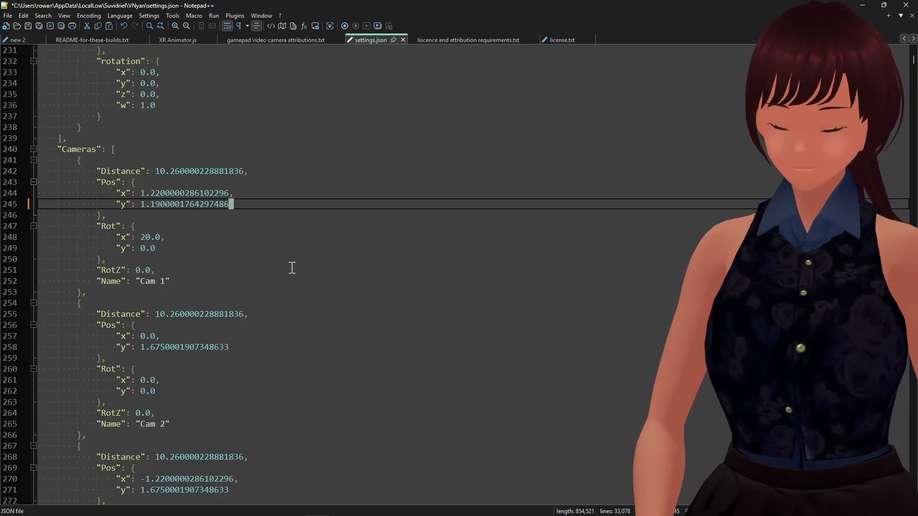
key("ctrl+s")
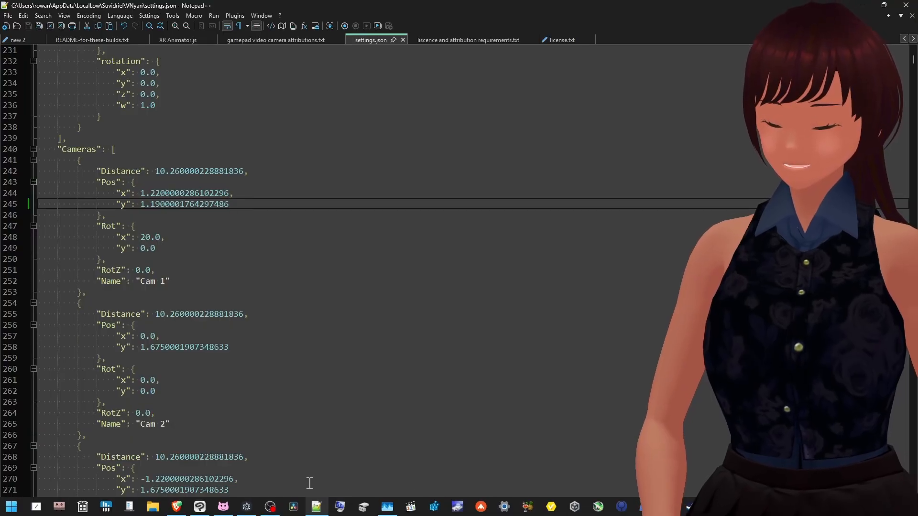
Switch to VNyan and close it, then decline reloading the externally modified settings.json.
left_click(223, 508)
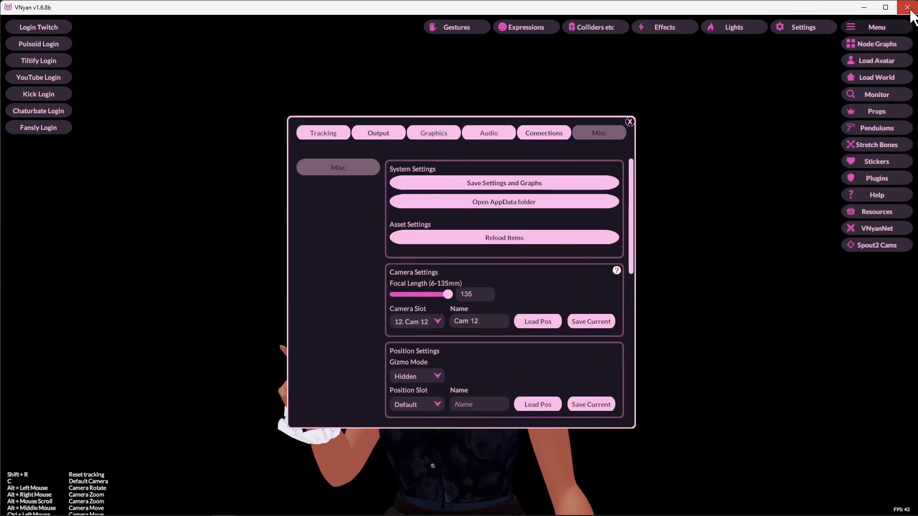
left_click(910, 14)
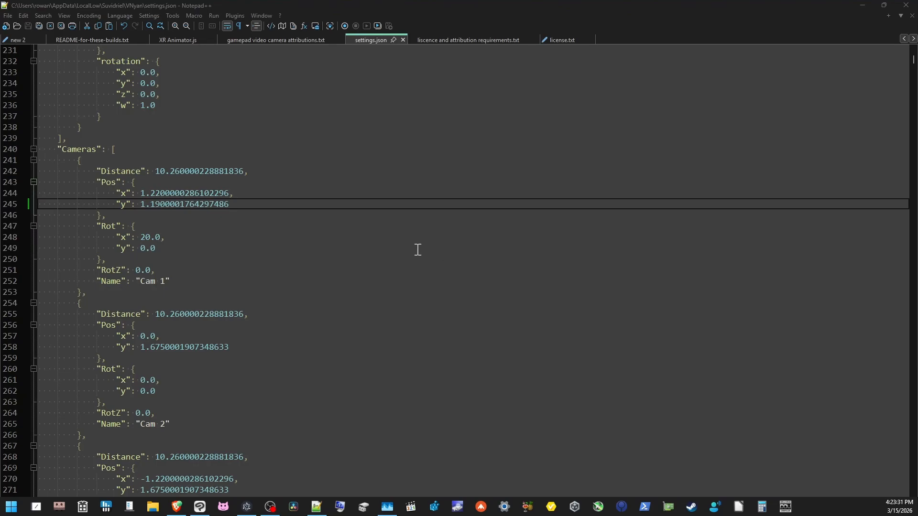
left_click(305, 258)
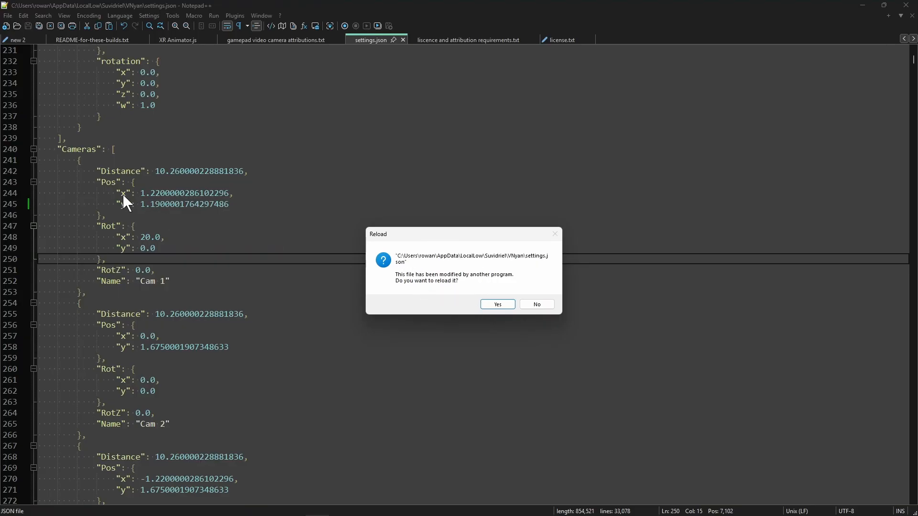
left_click(536, 306)
left_click(529, 303)
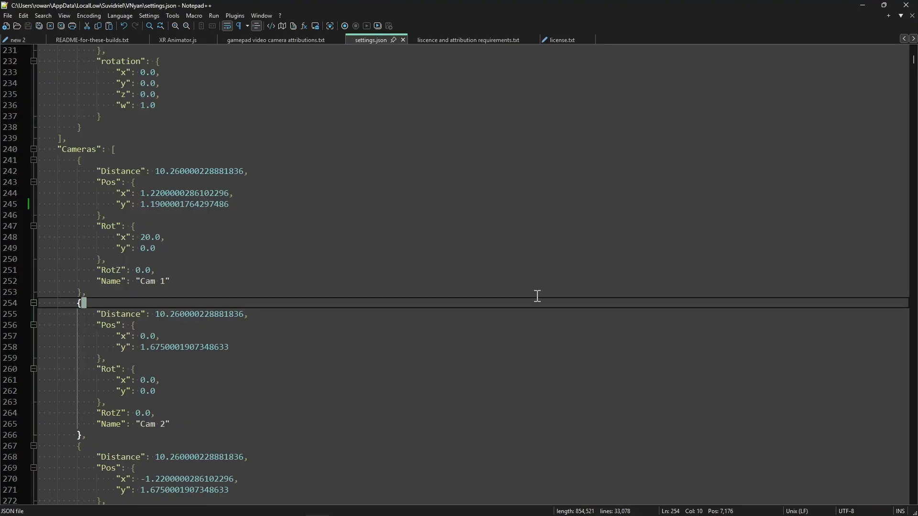
Relaunch VNyan, close it again, and once more decline reloading settings.json in the editor.
mouse_move(35, 509)
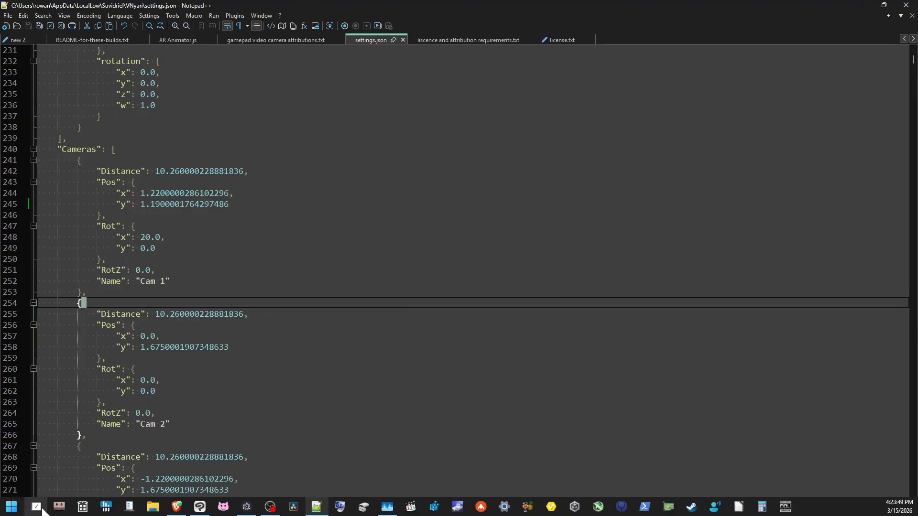
left_click(223, 507)
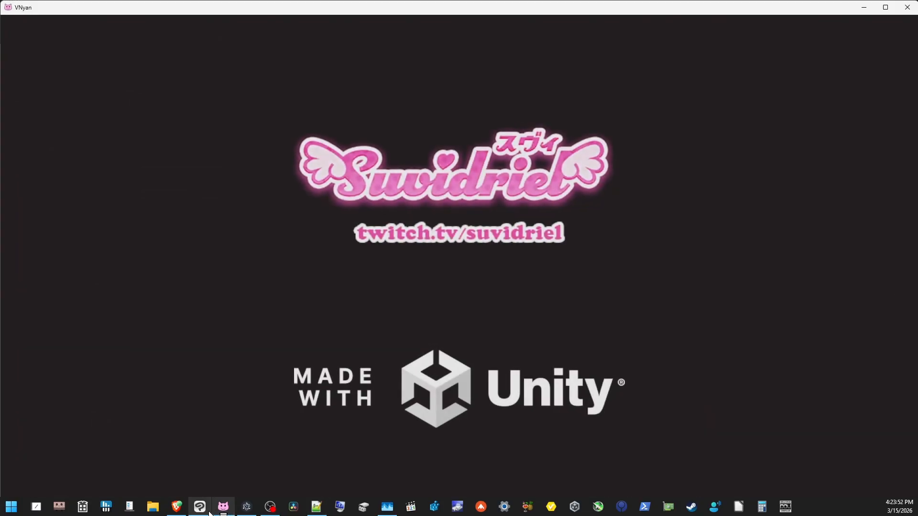
mouse_move(209, 512)
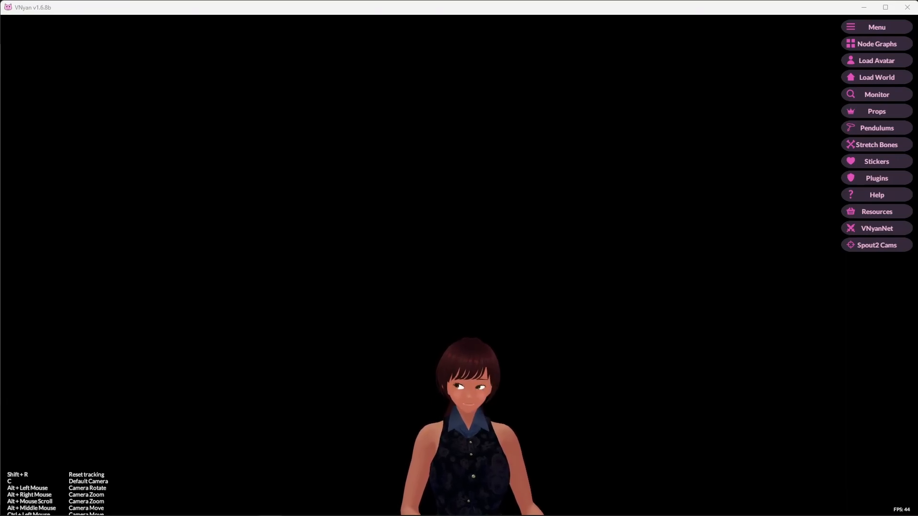
left_click(907, 7)
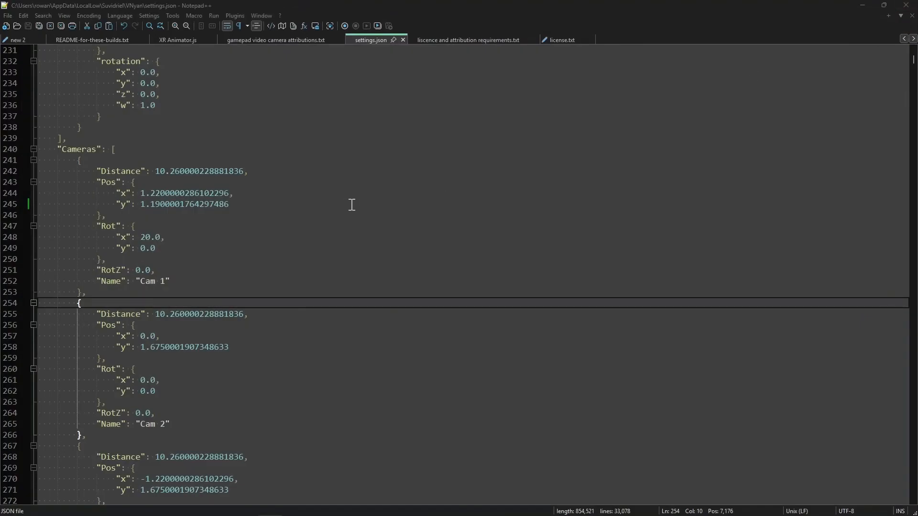
left_click(352, 204)
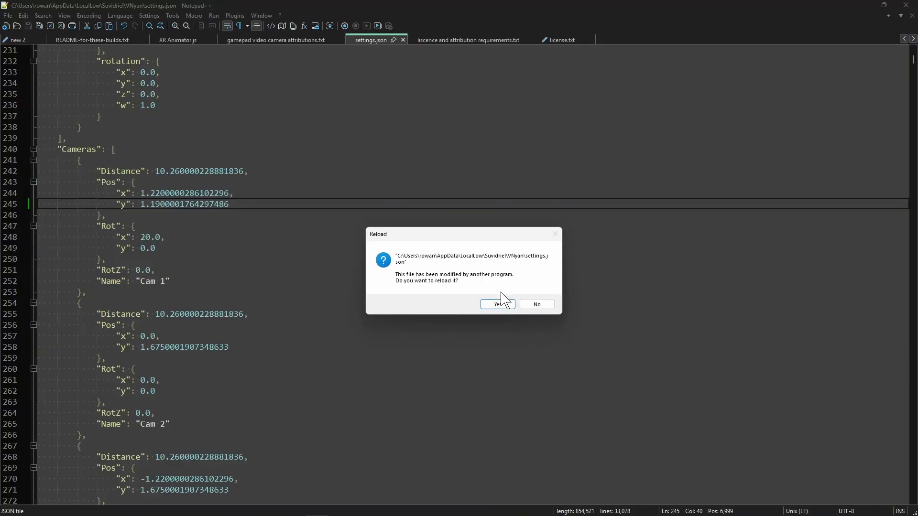
left_click(537, 305)
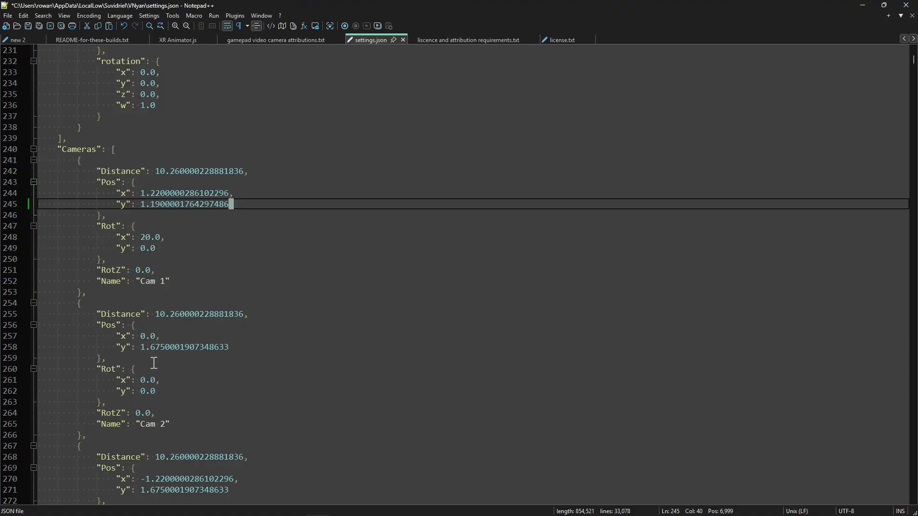
Copy Cam 2's Pos y value 1.6750001907348633 and paste it over Cam 1's Pos y.
left_click_drag(142, 347, 230, 347)
key("ctrl+c")
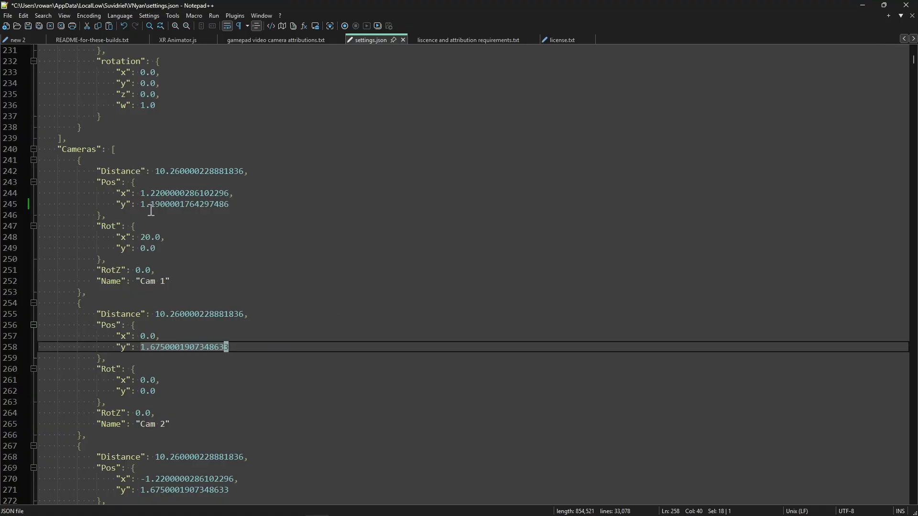
left_click_drag(141, 207, 230, 207)
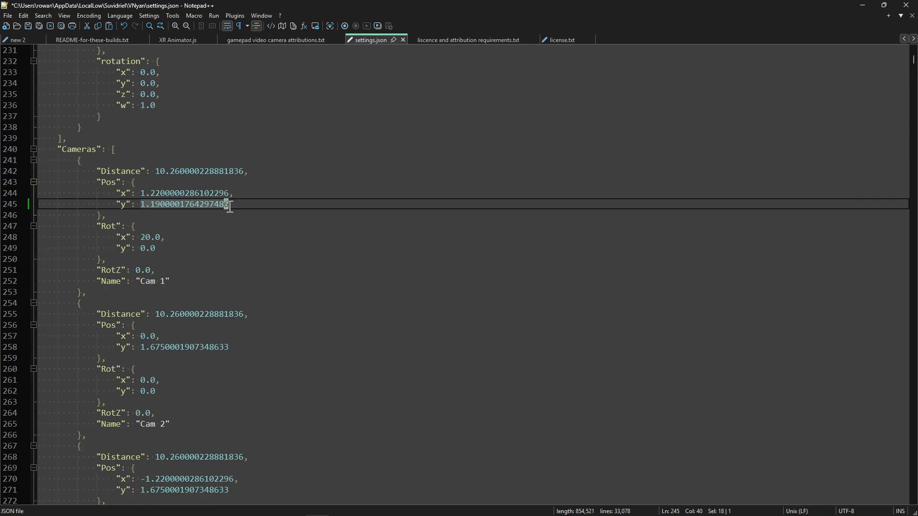
key("ctrl+v")
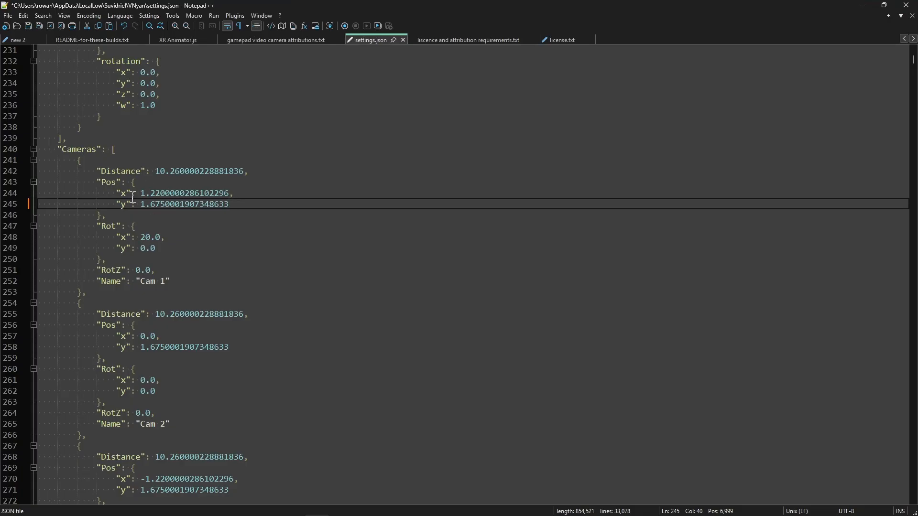
Highlight the Cam 1 entry block in the Cameras list.
left_click_drag(67, 143, 245, 304)
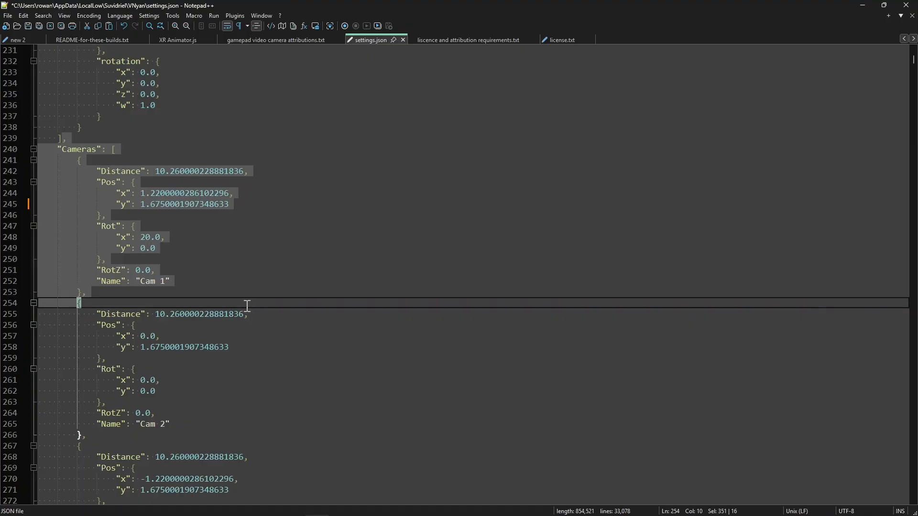
left_click(296, 292)
left_click(81, 161)
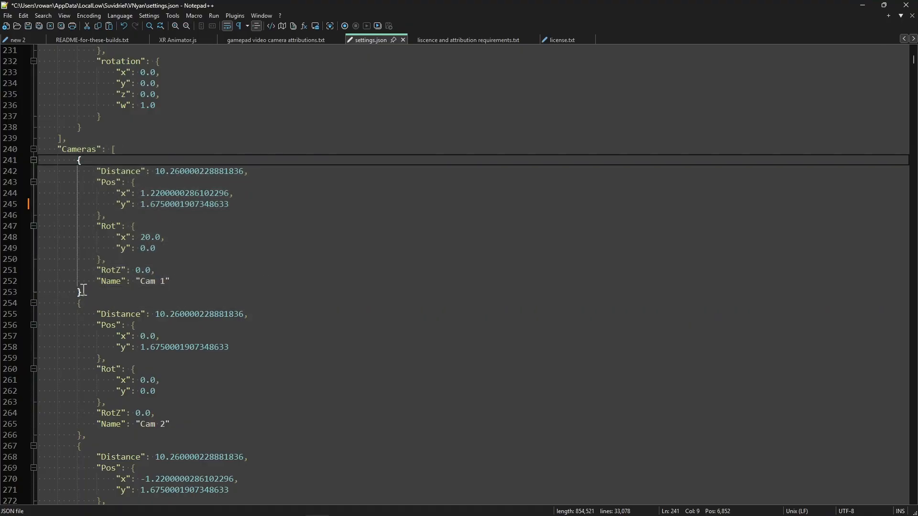
left_click(97, 172)
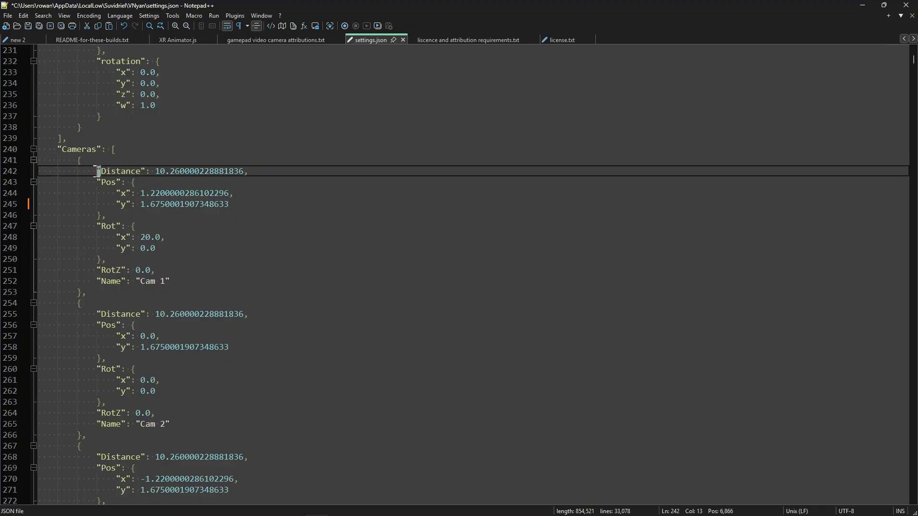
Highlight the Distance key, the Pos block and the Cameras key to point out the structure of Cam 1's entry.
double_click(97, 171)
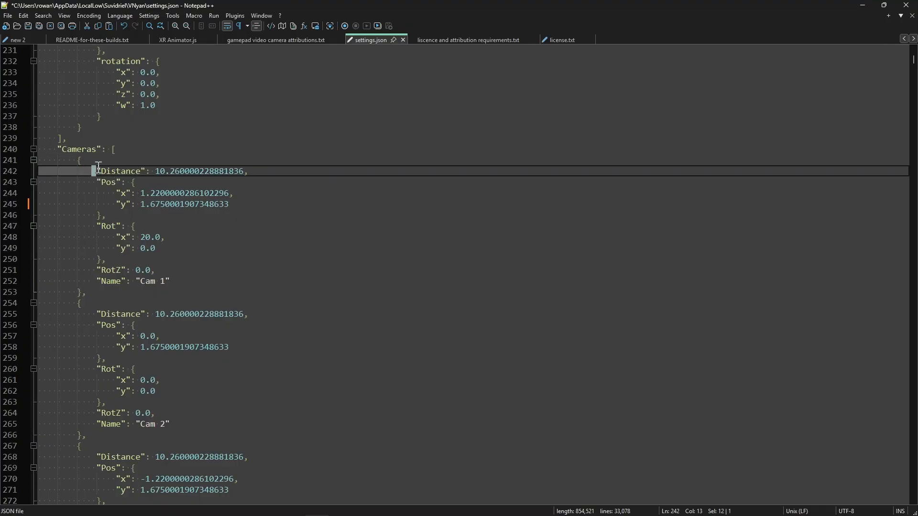
double_click(98, 170)
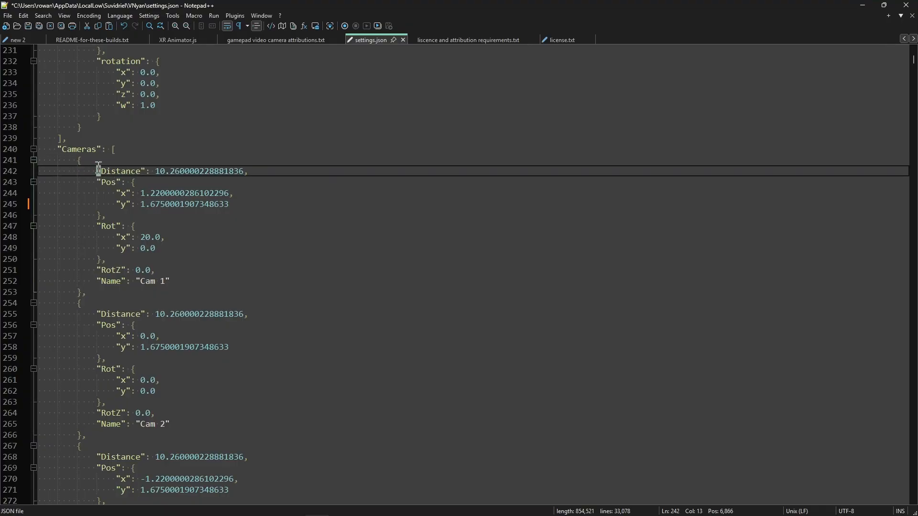
left_click(133, 182)
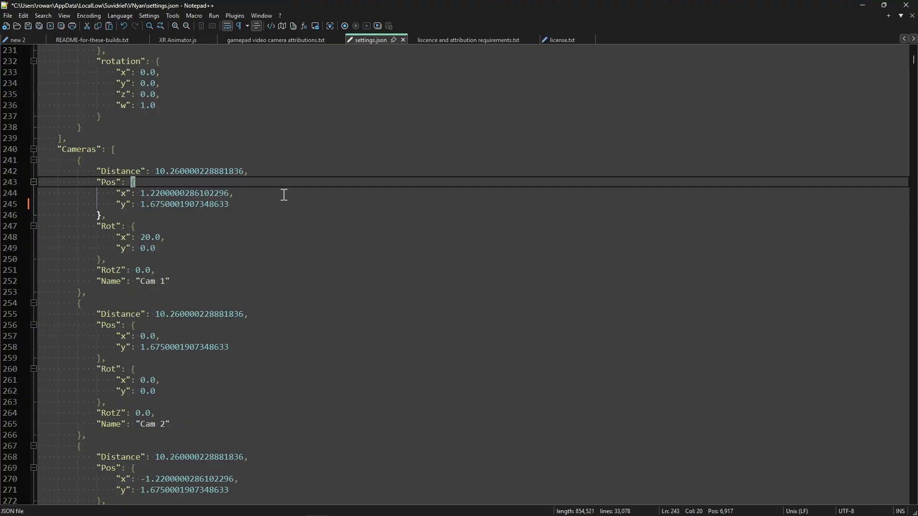
double_click(86, 151)
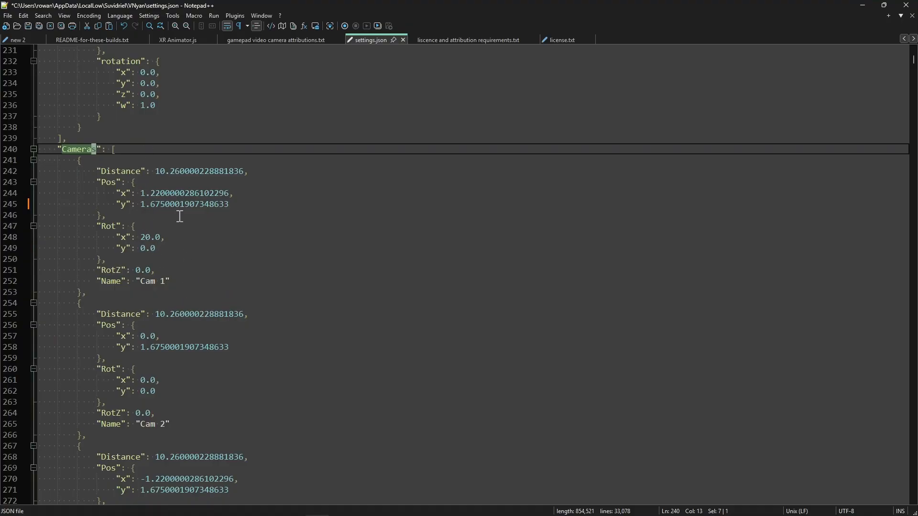
Save settings.json with the edited Cam 1 Pos y value.
left_click(254, 214)
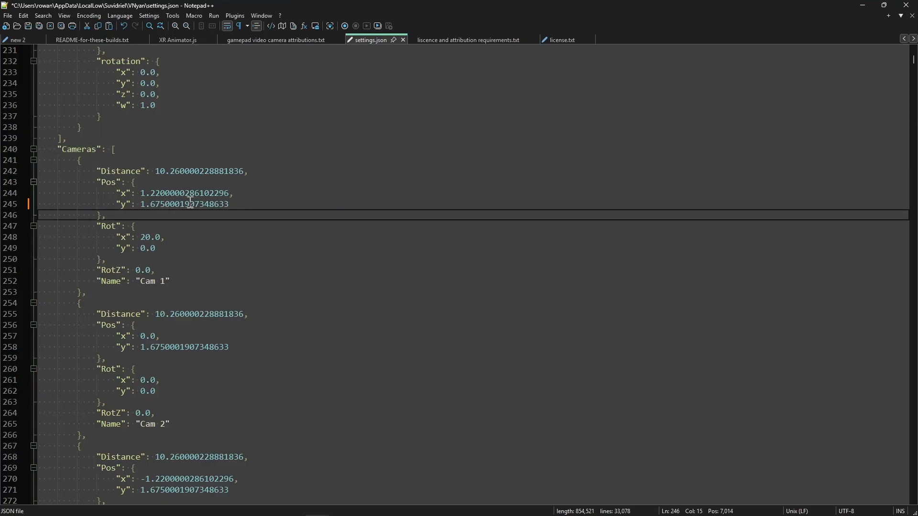
left_click(245, 204)
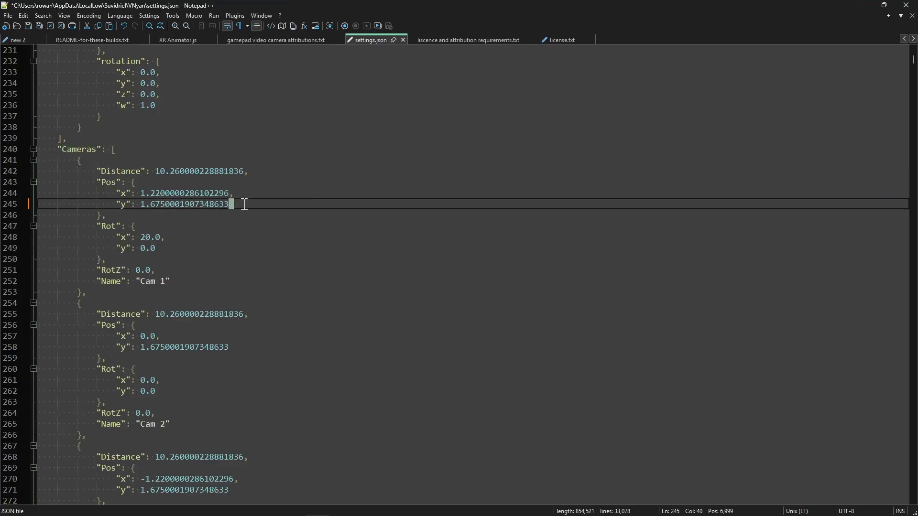
key("ctrl+s")
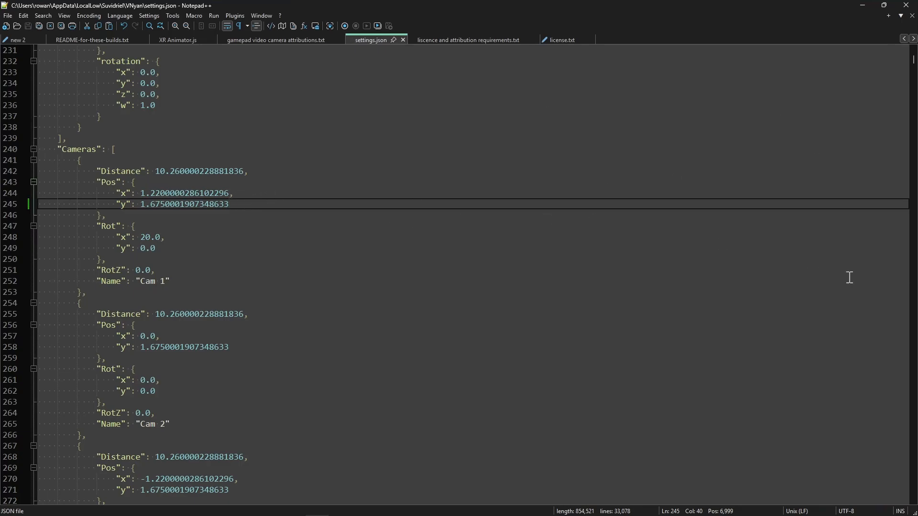
mouse_move(388, 513)
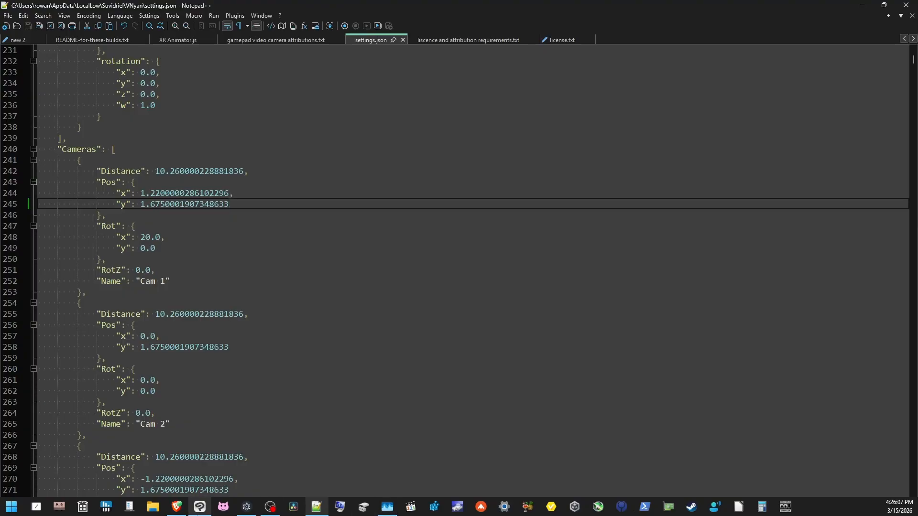